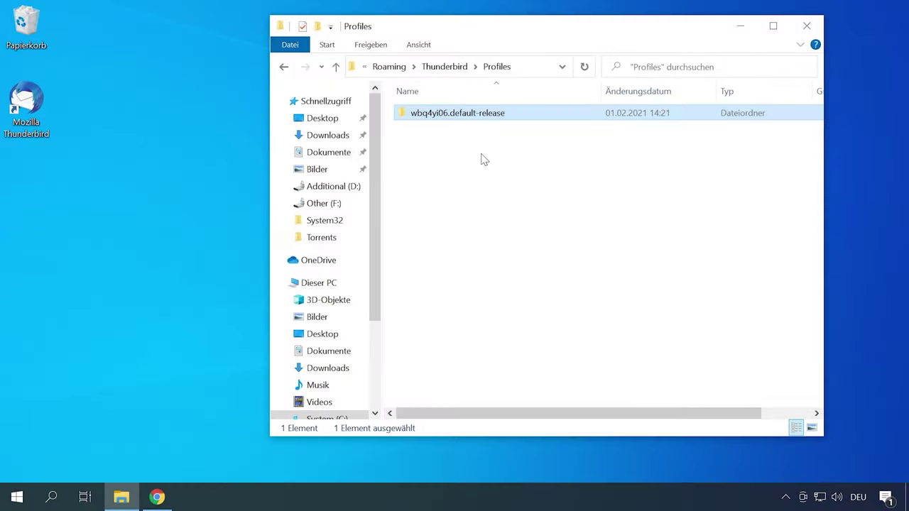
- Copy the wbq4yi06.default-release profile folder to the desktop and place it below the Mozilla Thunderbird shortcut
{"action": "right_click", "coordinate": [446, 118]}
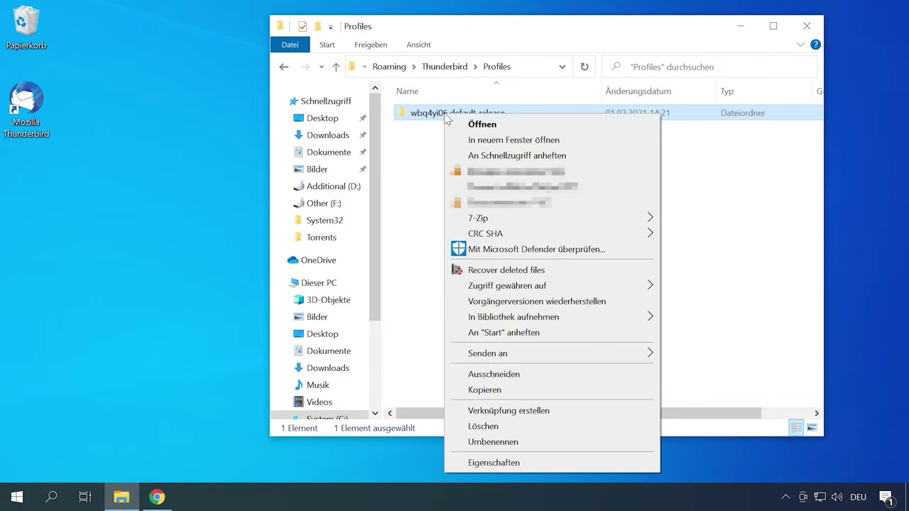
{"action": "left_click", "coordinate": [494, 392]}
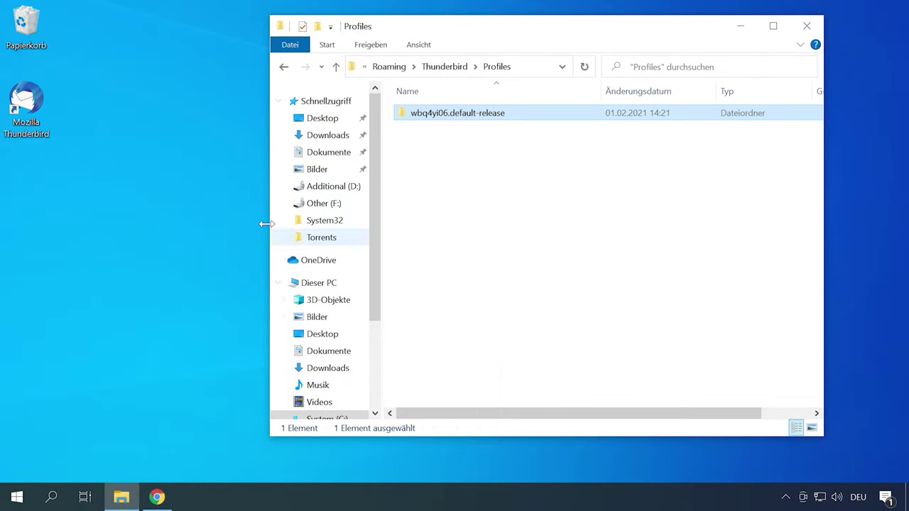
{"action": "left_click", "coordinate": [26, 170]}
{"action": "right_click", "coordinate": [56, 180]}
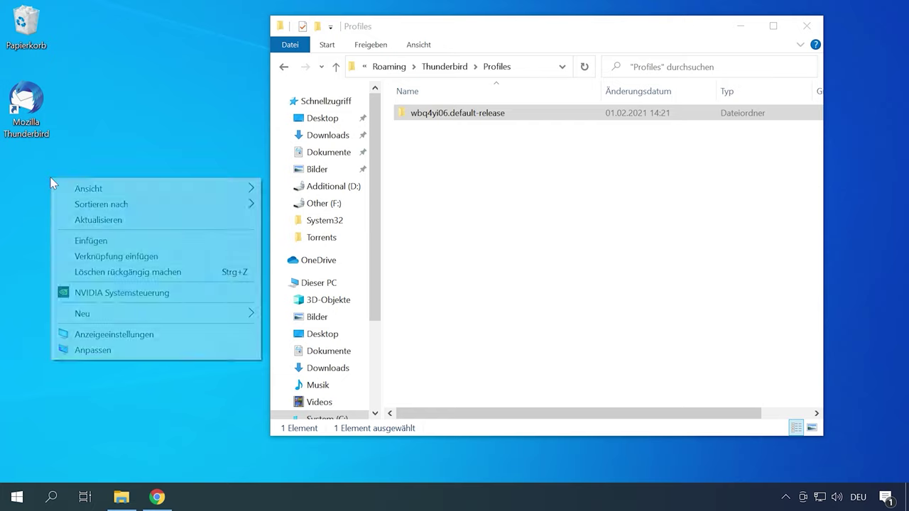
{"action": "left_click", "coordinate": [121, 241]}
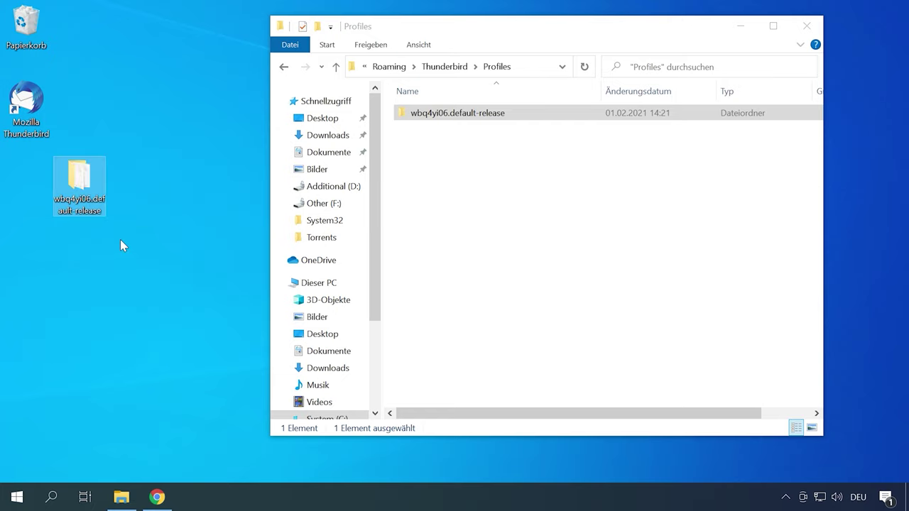
{"action": "left_click_drag", "start_coordinate": [77, 197], "coordinate": [25, 186]}
{"action": "left_click", "coordinate": [101, 189]}
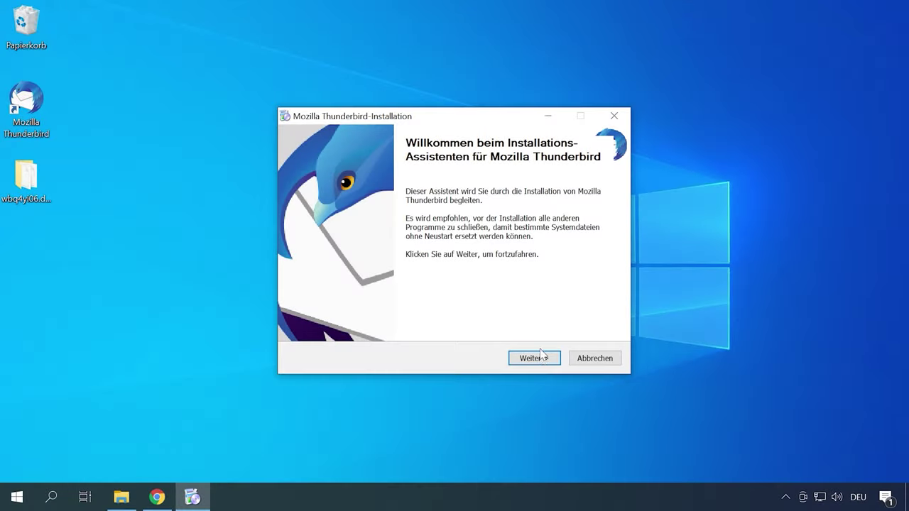
- Install Mozilla Thunderbird to C:\Program Files (x86)\Mozilla Thunderbird as the default e-mail program, without launching it when setup finishes
{"action": "left_click", "coordinate": [541, 356]}
{"action": "left_click", "coordinate": [543, 359]}
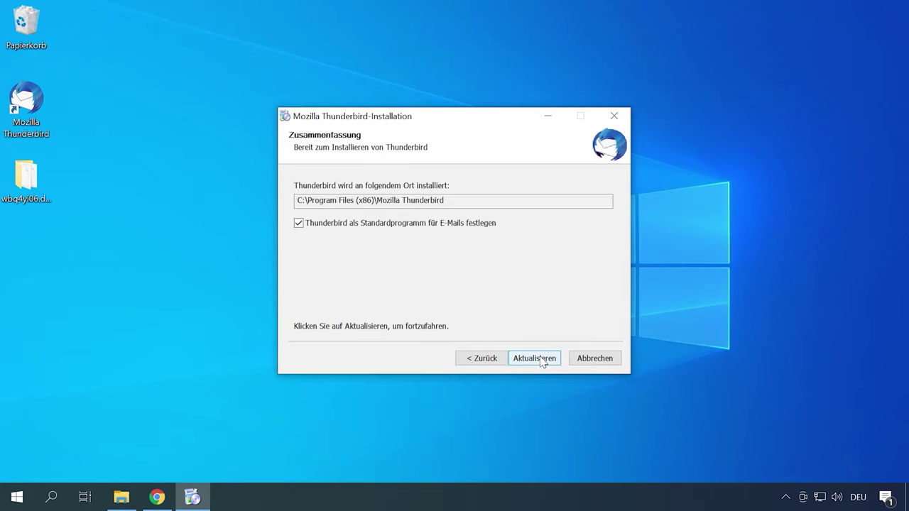
{"action": "left_click", "coordinate": [543, 360]}
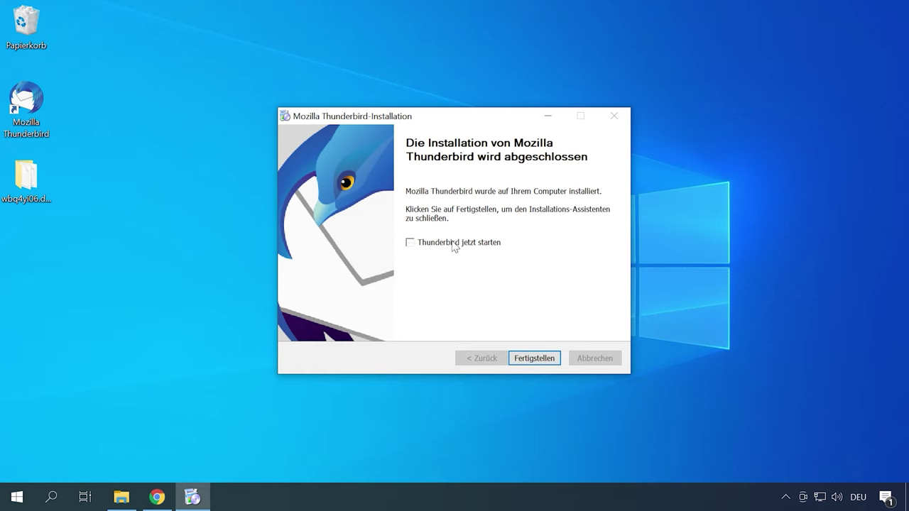
{"action": "left_click", "coordinate": [539, 361]}
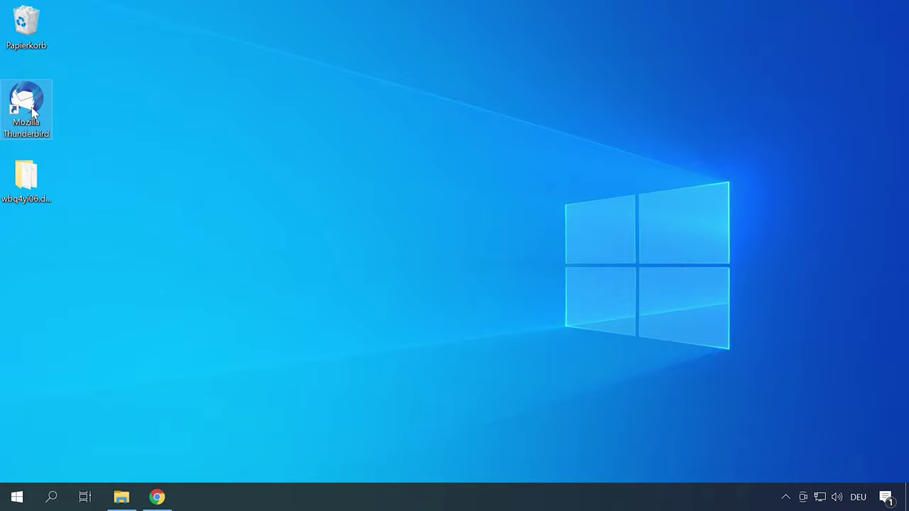
- Start Thunderbird once, dismiss the account setup and system integration dialogs, and close the program
{"action": "double_click", "coordinate": [32, 108]}
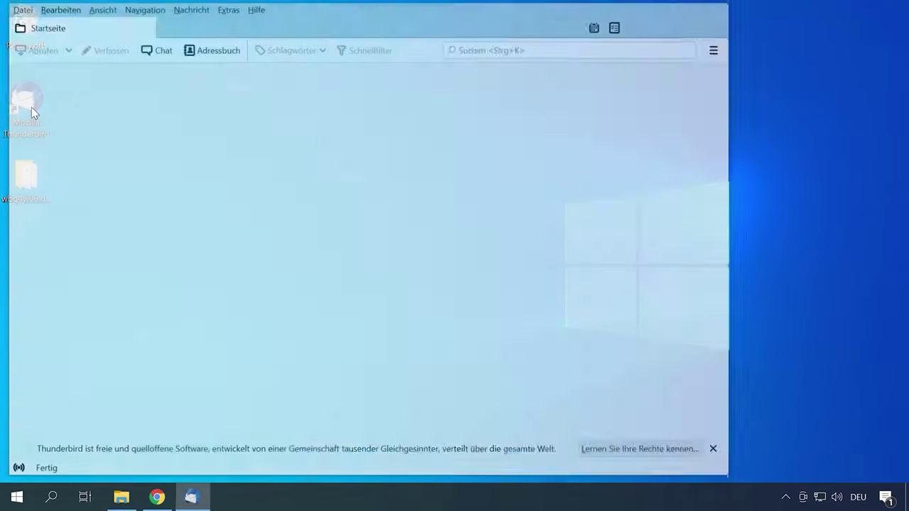
{"action": "left_click_drag", "start_coordinate": [452, 47], "coordinate": [366, 64]}
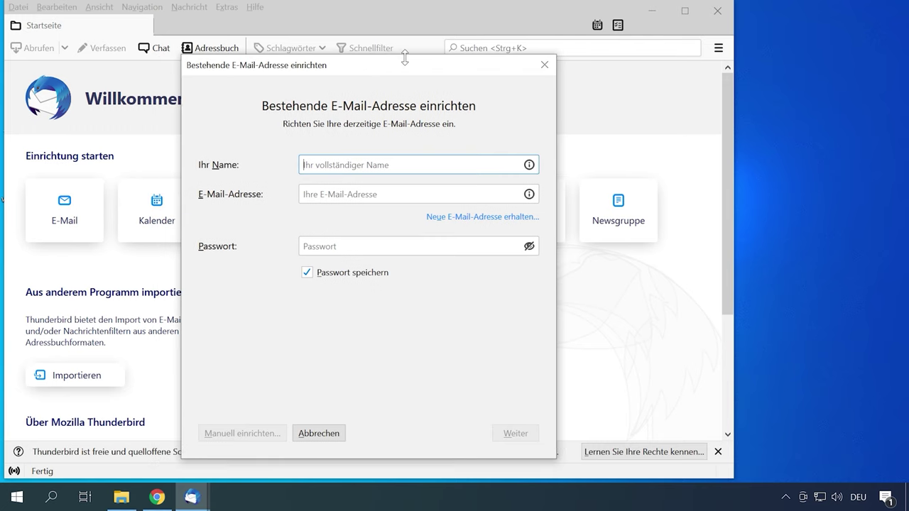
{"action": "left_click", "coordinate": [545, 65]}
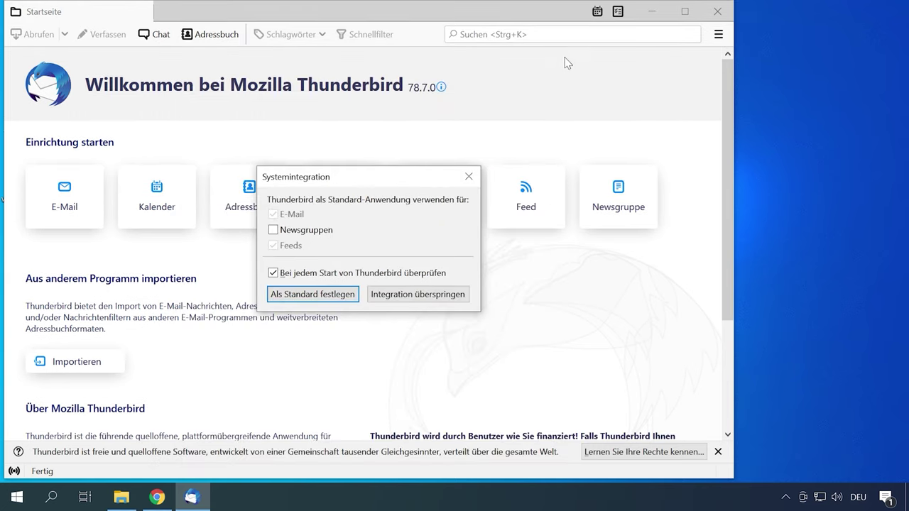
{"action": "left_click", "coordinate": [474, 171]}
{"action": "left_click", "coordinate": [718, 11]}
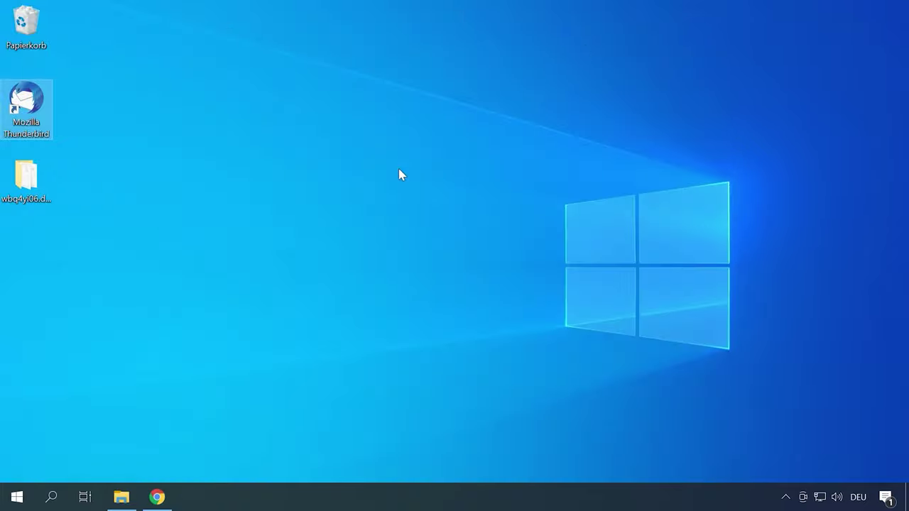
- Open the Thunderbird Profiles folder inside AppData\Roaming
{"action": "left_click", "coordinate": [121, 497]}
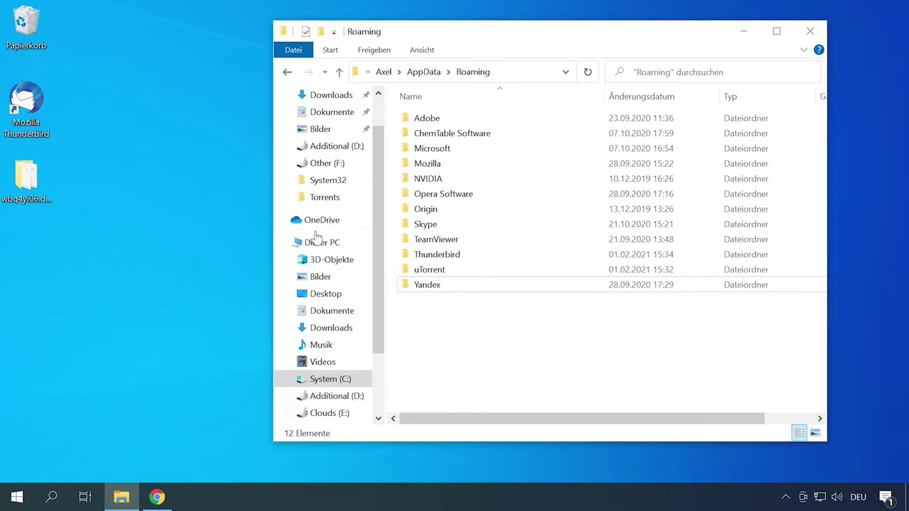
{"action": "double_click", "coordinate": [438, 255]}
{"action": "double_click", "coordinate": [430, 148]}
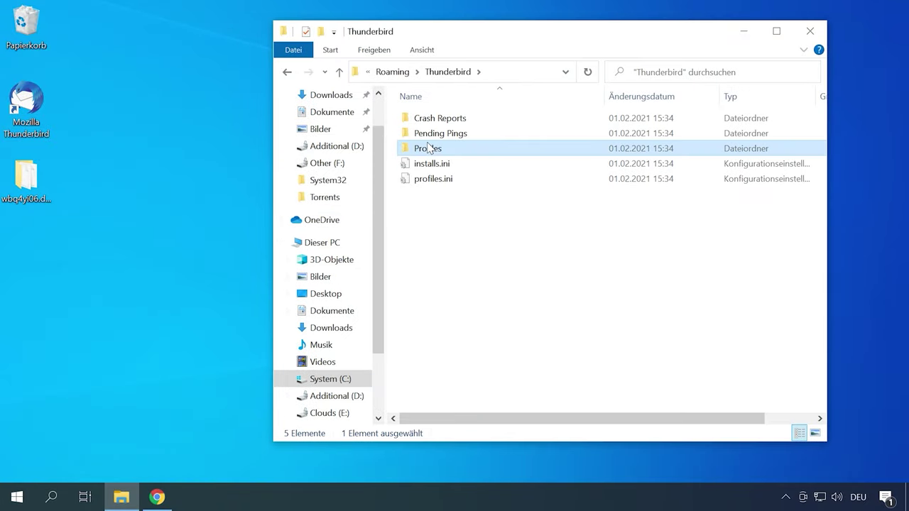
{"action": "left_click_drag", "start_coordinate": [500, 183], "coordinate": [446, 99]}
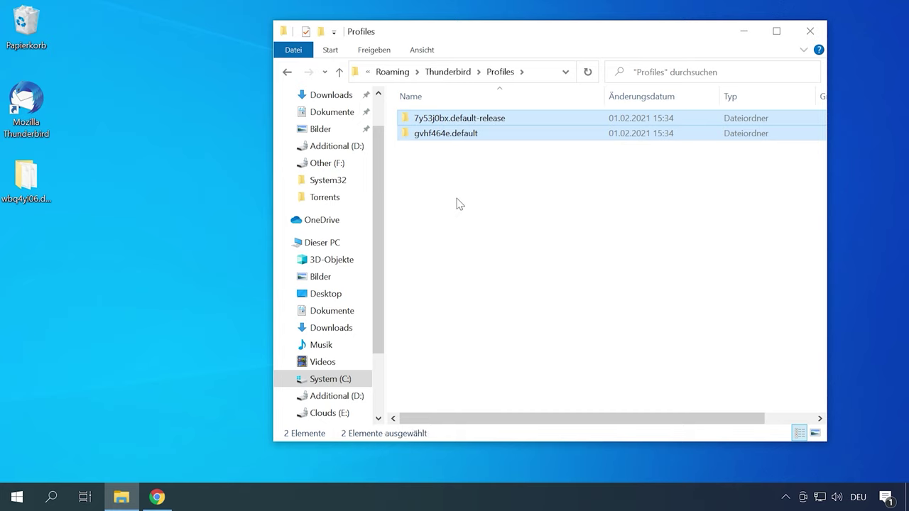
{"action": "left_click", "coordinate": [458, 203]}
- Copy the name of the 7y53j0bx.default-release folder to the clipboard
{"action": "left_click", "coordinate": [446, 118]}
{"action": "right_click", "coordinate": [447, 118]}
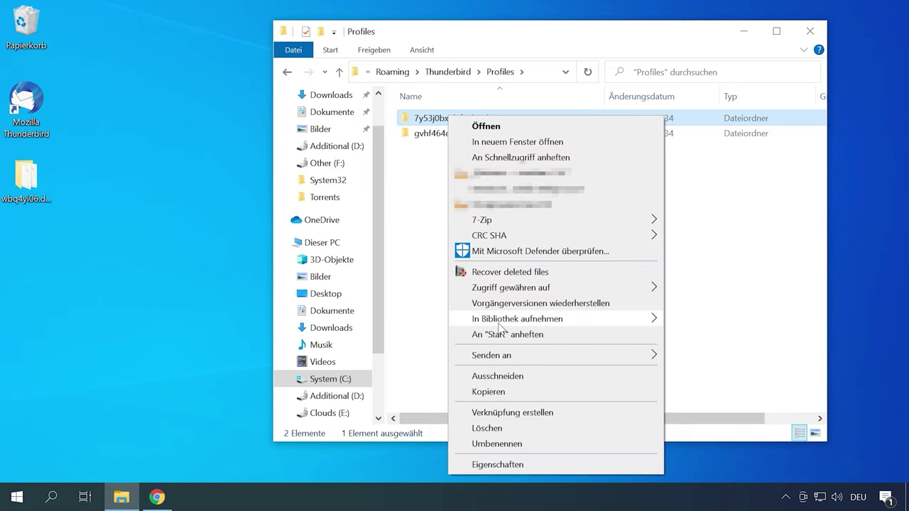
{"action": "left_click", "coordinate": [469, 41]}
{"action": "left_click", "coordinate": [454, 120]}
{"action": "key", "text": "ctrl+c"}
{"action": "right_click", "coordinate": [463, 111]}
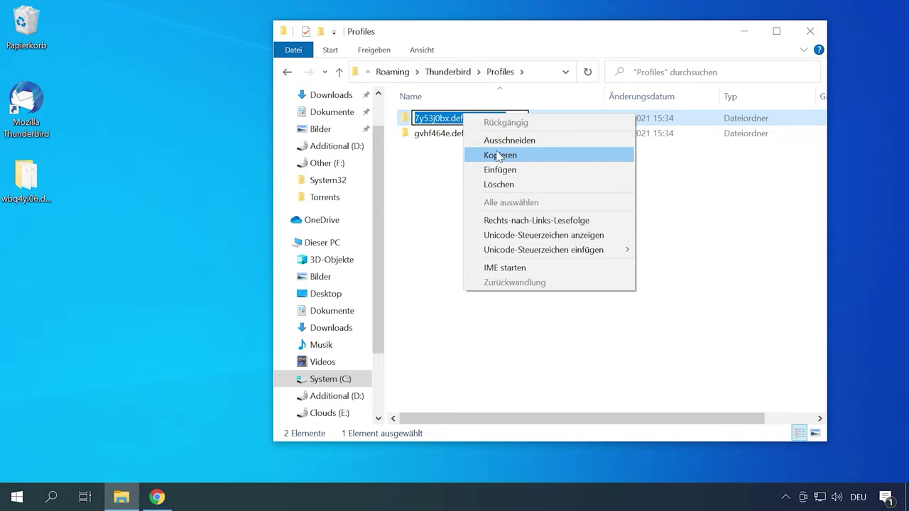
{"action": "left_click", "coordinate": [499, 157]}
{"action": "left_click", "coordinate": [514, 147]}
- Replace both folders in Profiles with a copy of the wbq4yi06.default-release folder from the desktop
{"action": "left_click_drag", "start_coordinate": [528, 170], "coordinate": [402, 95]}
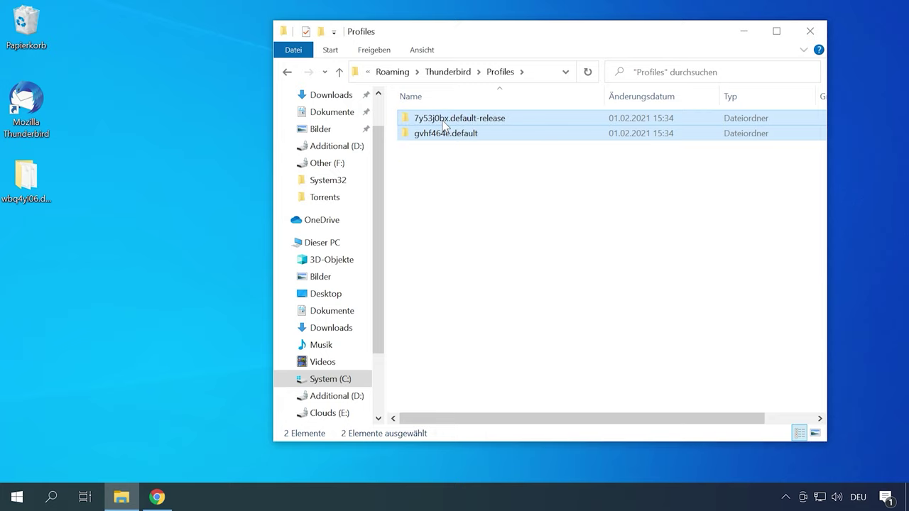
{"action": "key", "text": "Delete"}
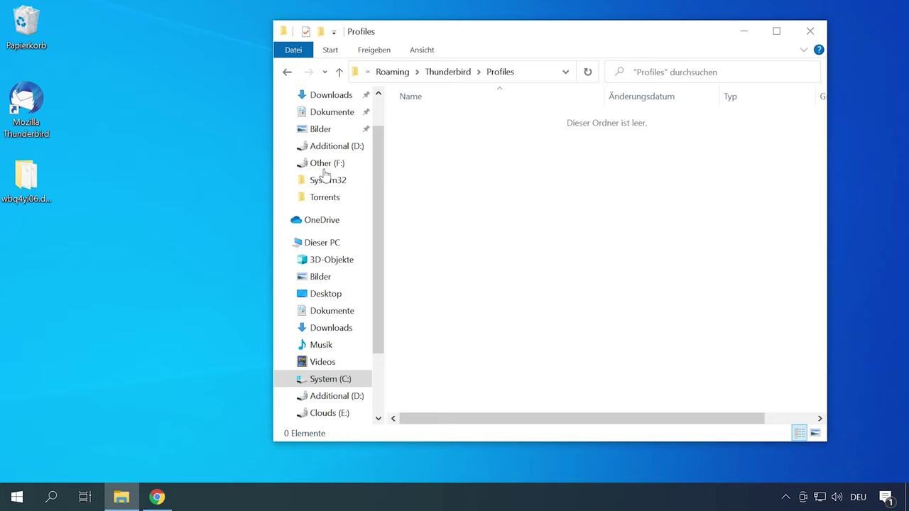
{"action": "left_click_drag", "start_coordinate": [21, 182], "coordinate": [518, 198]}
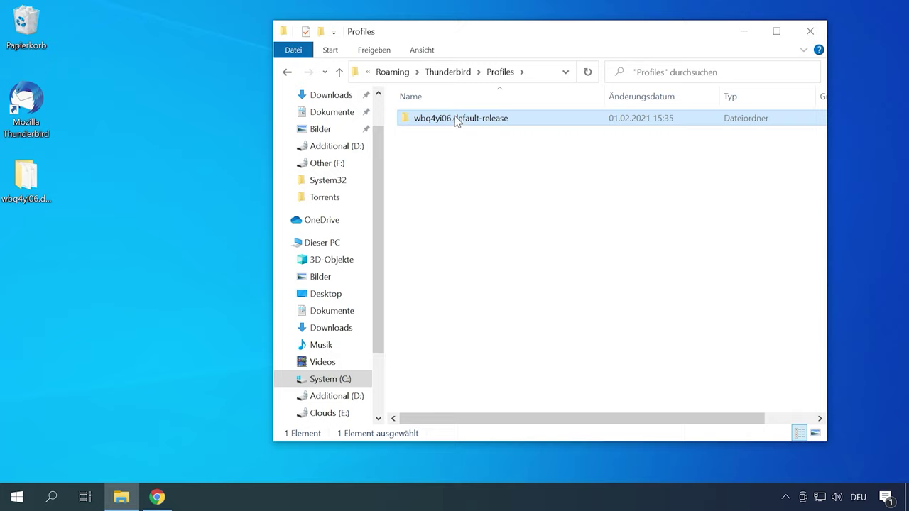
- Rename the restored profile folder to 7y53j0bx.default-release using the copied name
{"action": "left_click", "coordinate": [458, 119]}
{"action": "right_click", "coordinate": [458, 120]}
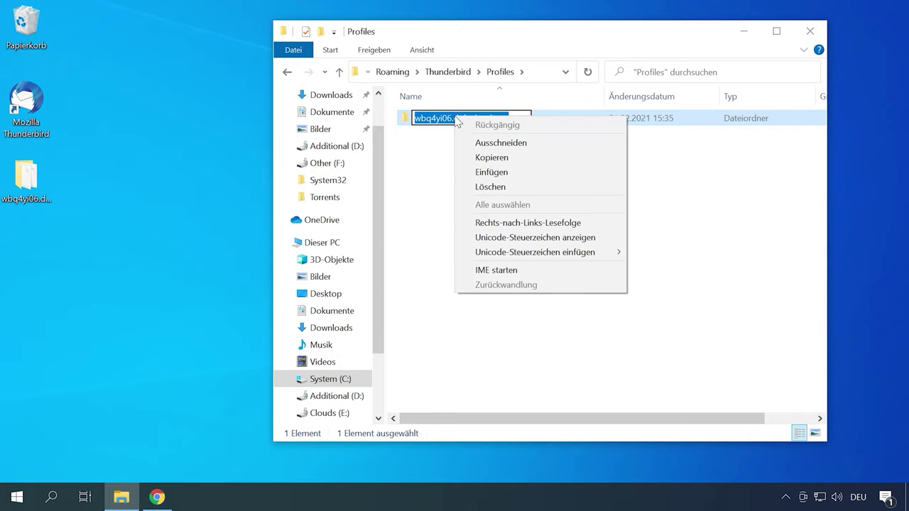
{"action": "left_click", "coordinate": [511, 171]}
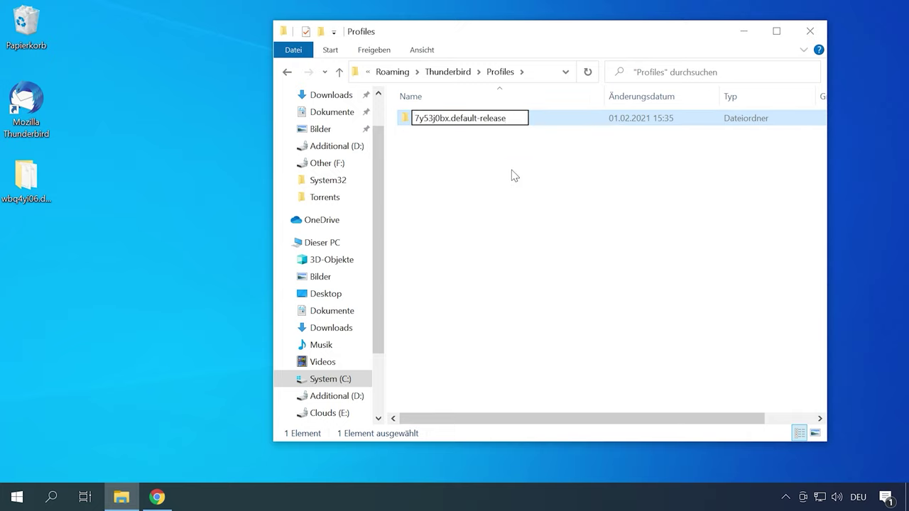
{"action": "key", "text": "Return"}
{"action": "left_click", "coordinate": [478, 164]}
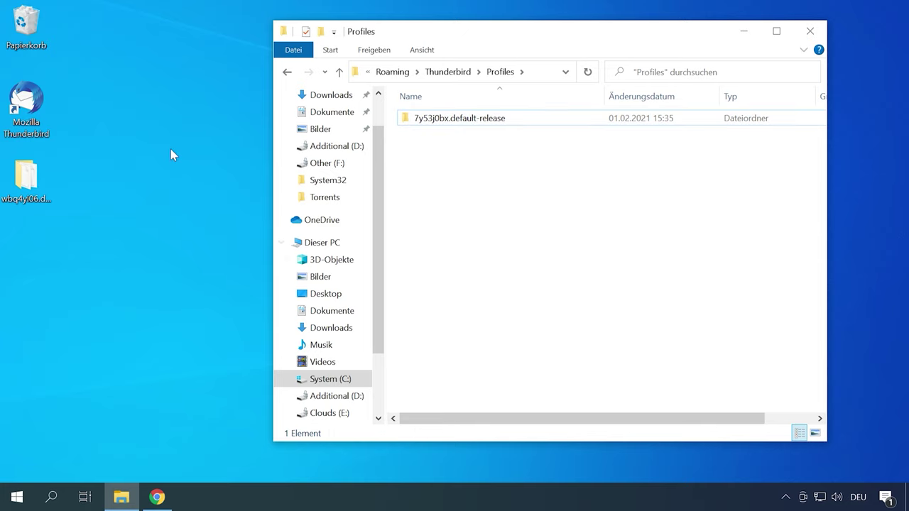
- Launch Thunderbird and check the restored account's sent mail, drafts, account overview and inbox messages
{"action": "left_click", "coordinate": [30, 105]}
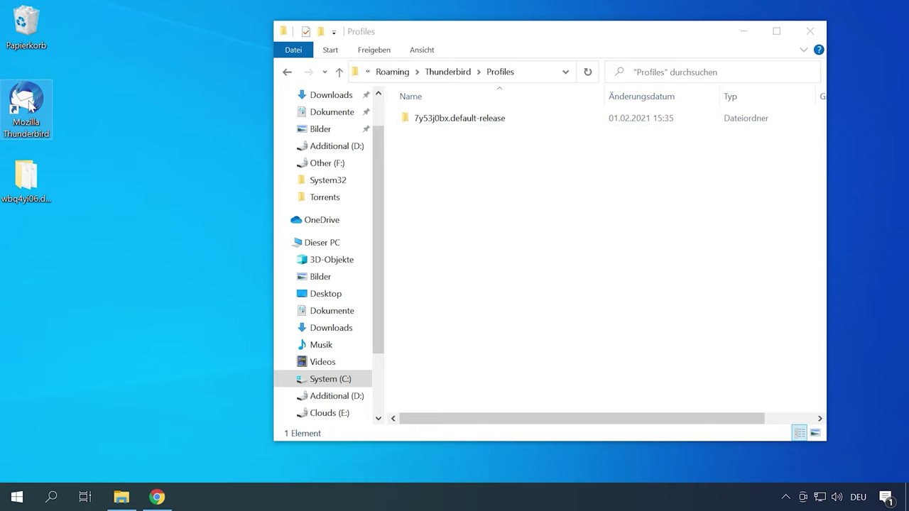
{"action": "double_click", "coordinate": [30, 105]}
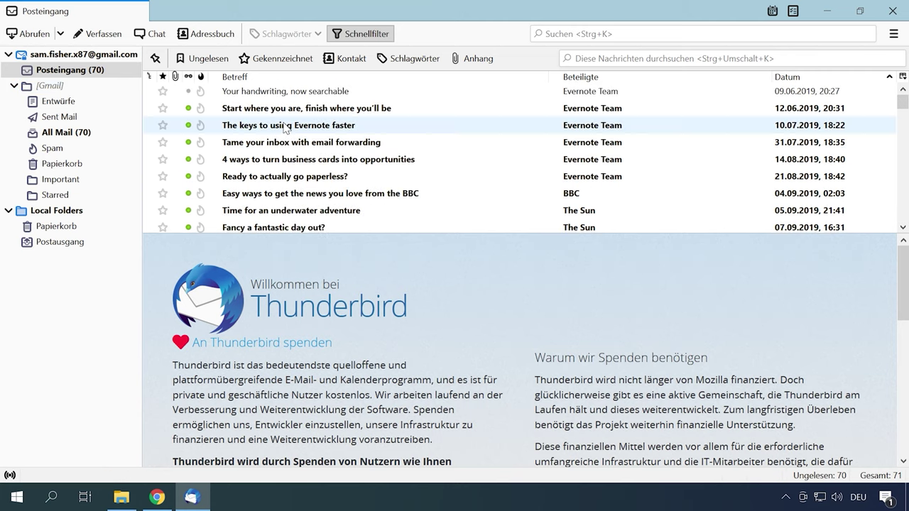
{"action": "left_click", "coordinate": [66, 132]}
{"action": "left_click", "coordinate": [59, 117]}
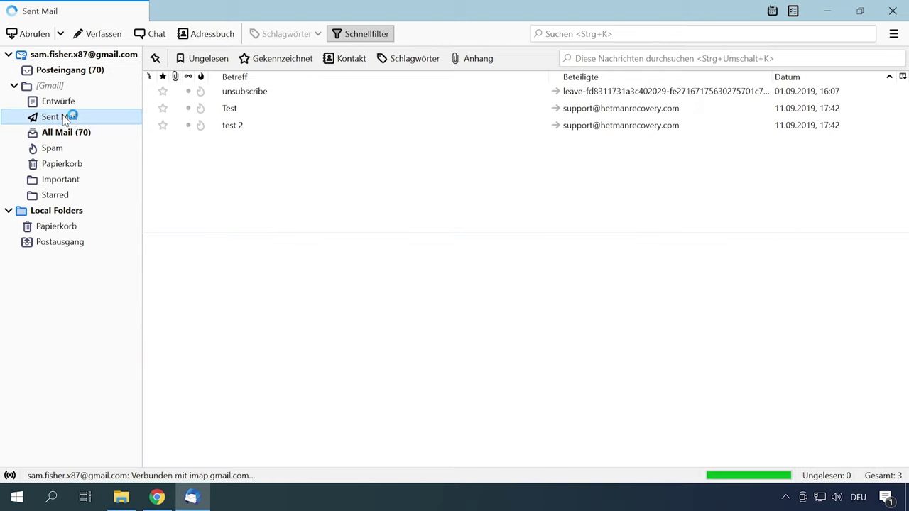
{"action": "left_click", "coordinate": [60, 102]}
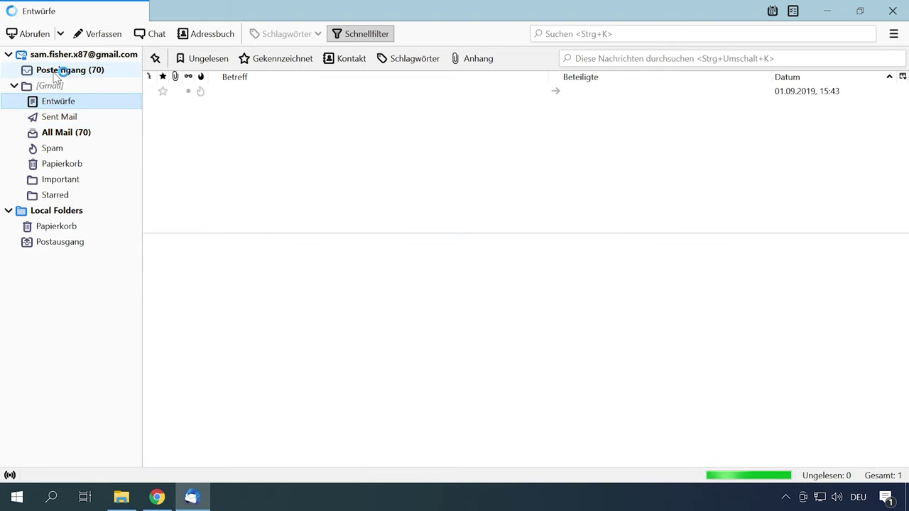
{"action": "left_click", "coordinate": [64, 69]}
{"action": "left_click", "coordinate": [53, 56]}
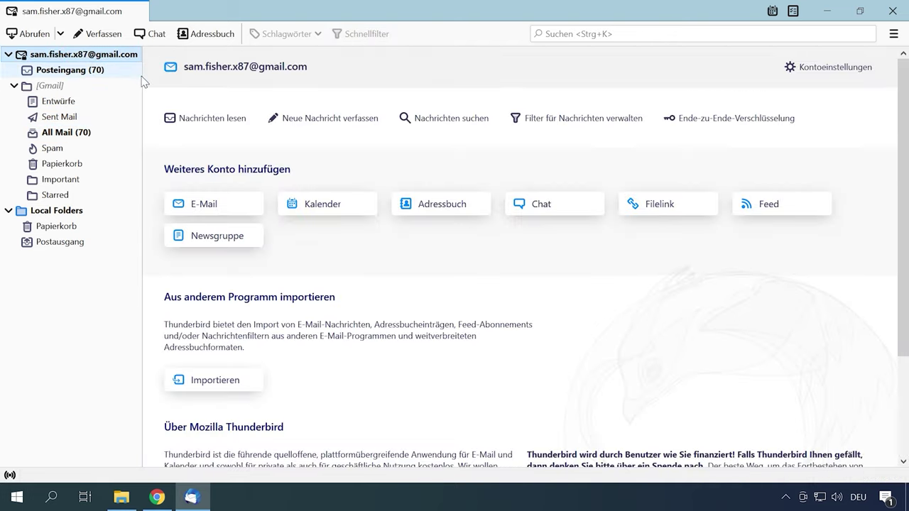
{"action": "left_click", "coordinate": [67, 69]}
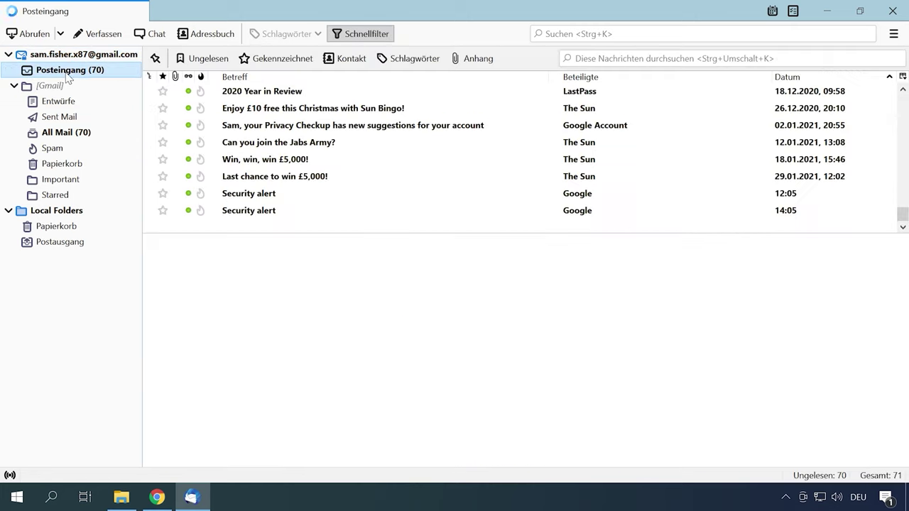
{"action": "scroll", "coordinate": [338, 147], "scroll_direction": "up", "scroll_amount": 15}
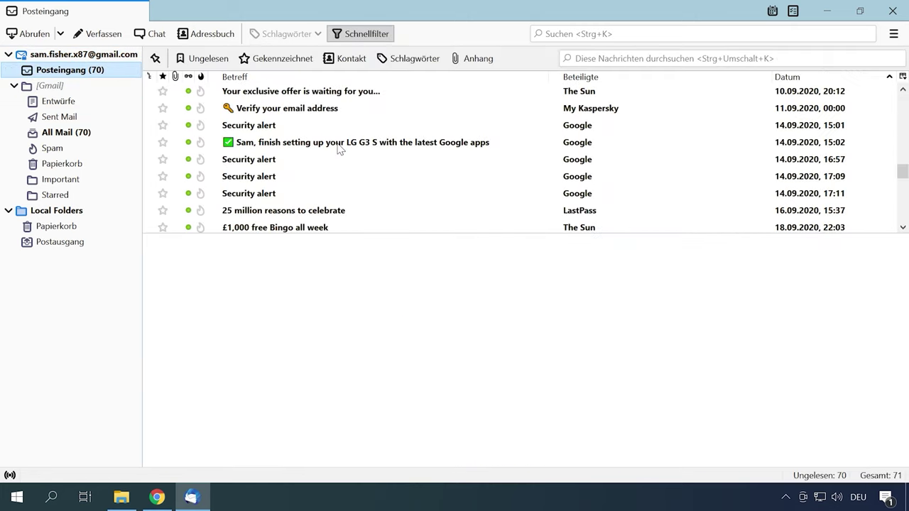
{"action": "scroll", "coordinate": [340, 147], "scroll_direction": "up", "scroll_amount": 10}
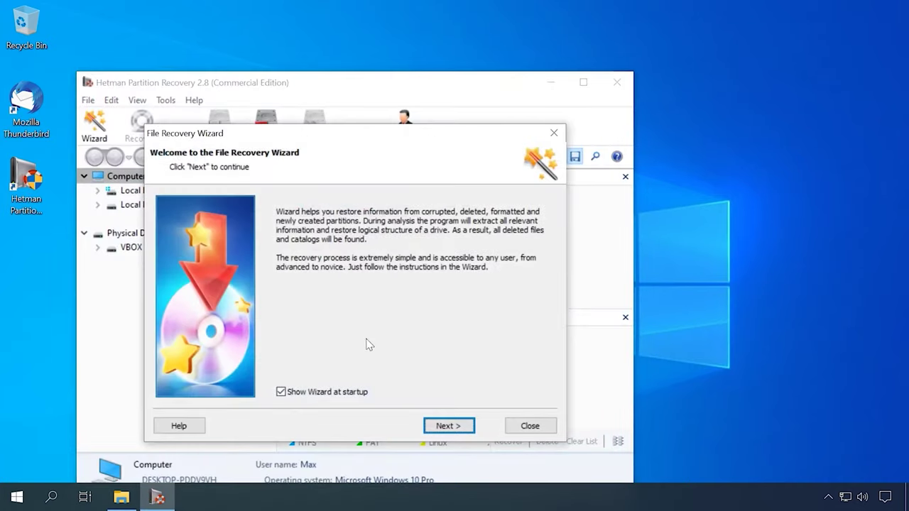
- In Hetman Partition Recovery, run a fast scan of Local Disk (C:) with the File Recovery Wizard
{"action": "left_click", "coordinate": [448, 428]}
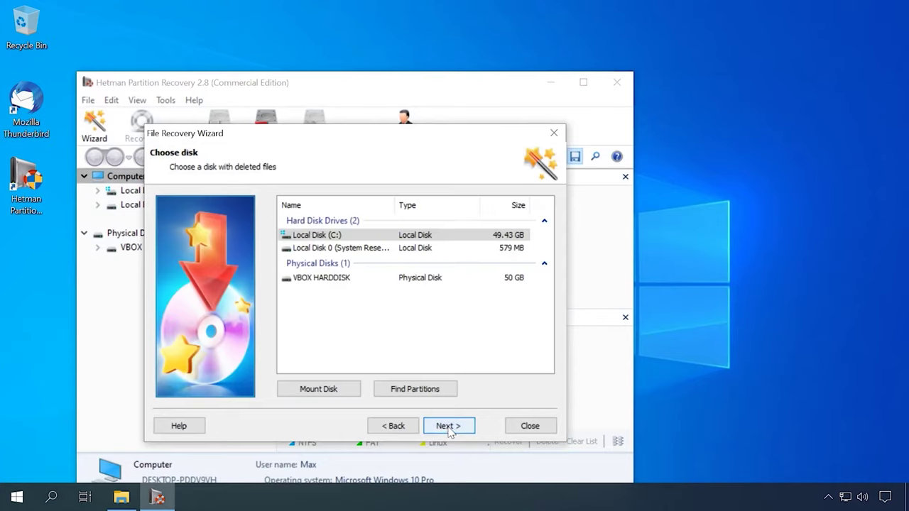
{"action": "left_click", "coordinate": [344, 237]}
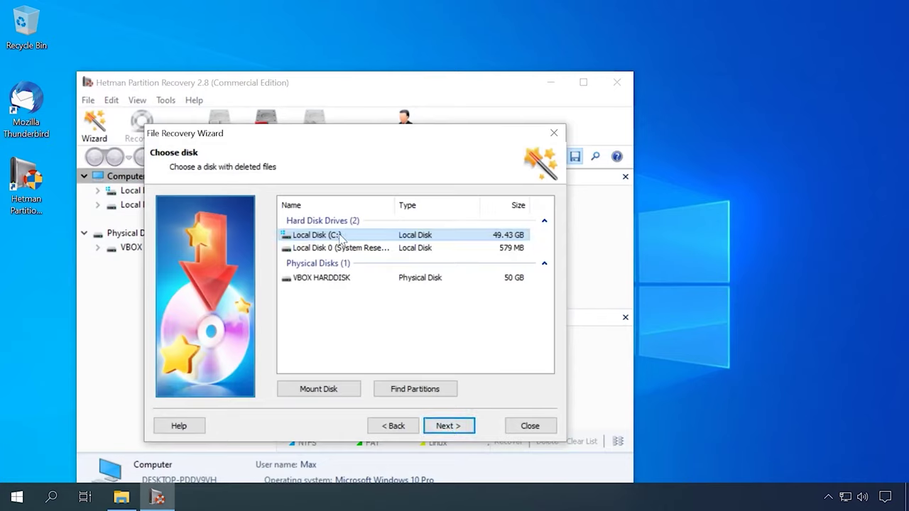
{"action": "left_click", "coordinate": [438, 425]}
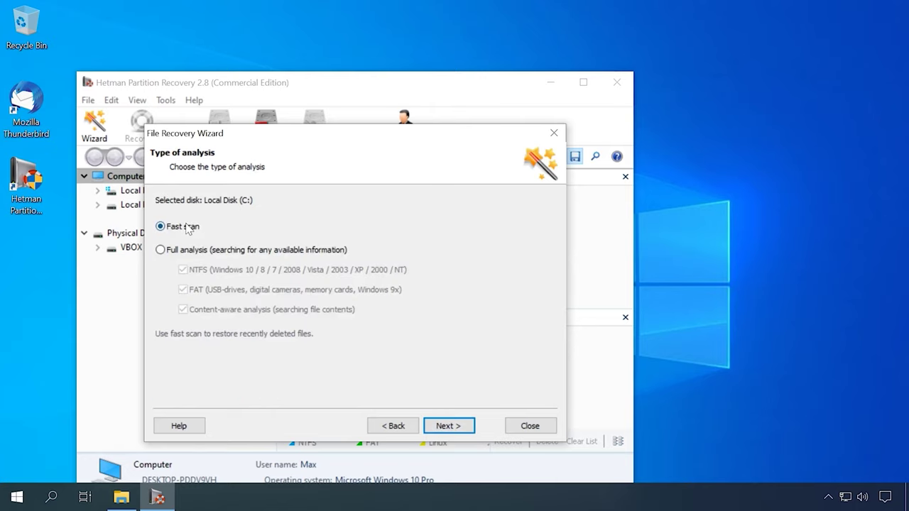
{"action": "left_click", "coordinate": [438, 425]}
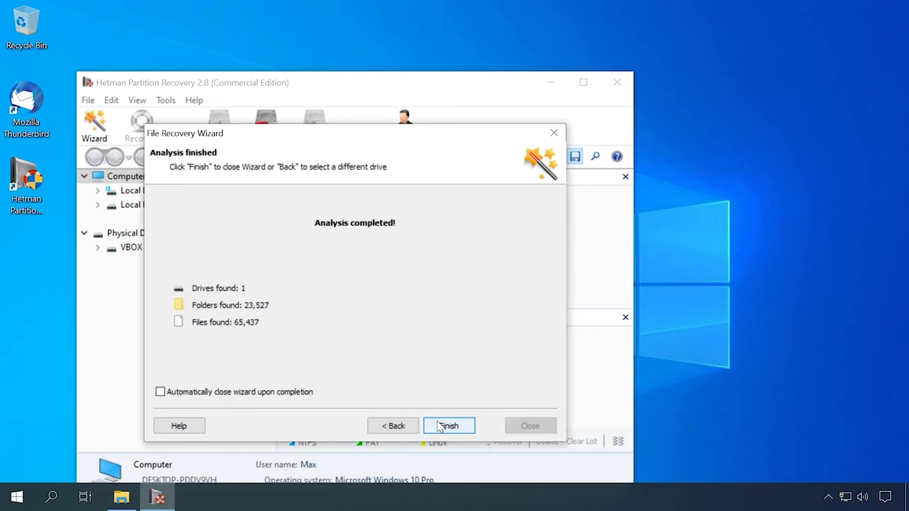
- Finish the scan wizard and browse the scanned Local Disk (C:) to the user's AppData\Roaming\Thunderbird\Profiles folder
{"action": "left_click", "coordinate": [440, 426]}
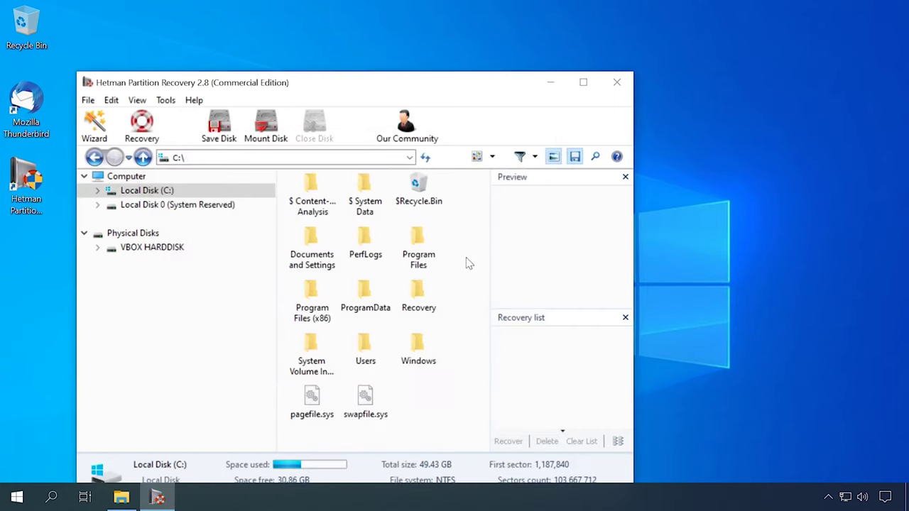
{"action": "left_click_drag", "start_coordinate": [377, 93], "coordinate": [416, 53]}
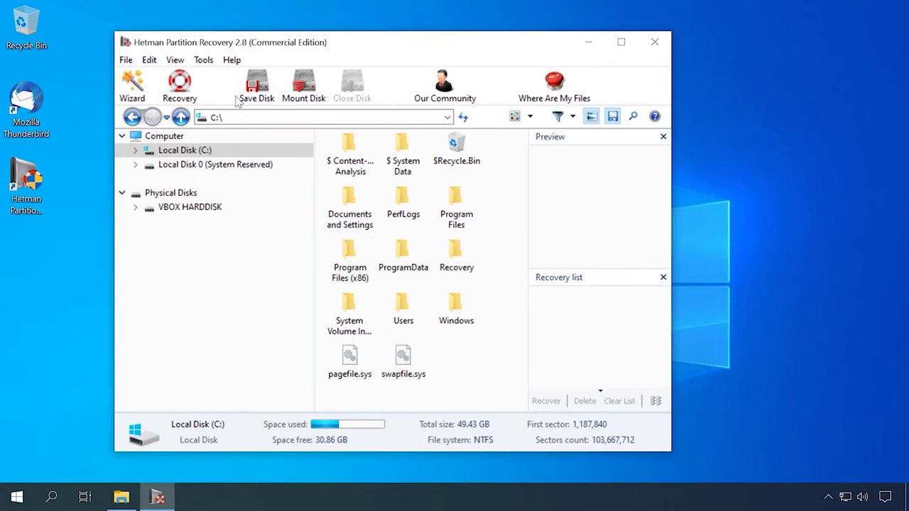
{"action": "double_click", "coordinate": [179, 150]}
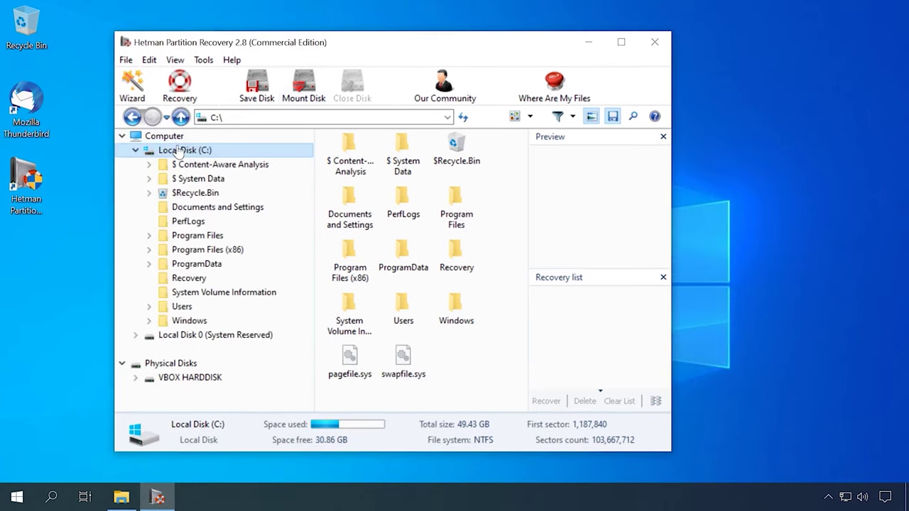
{"action": "double_click", "coordinate": [180, 306]}
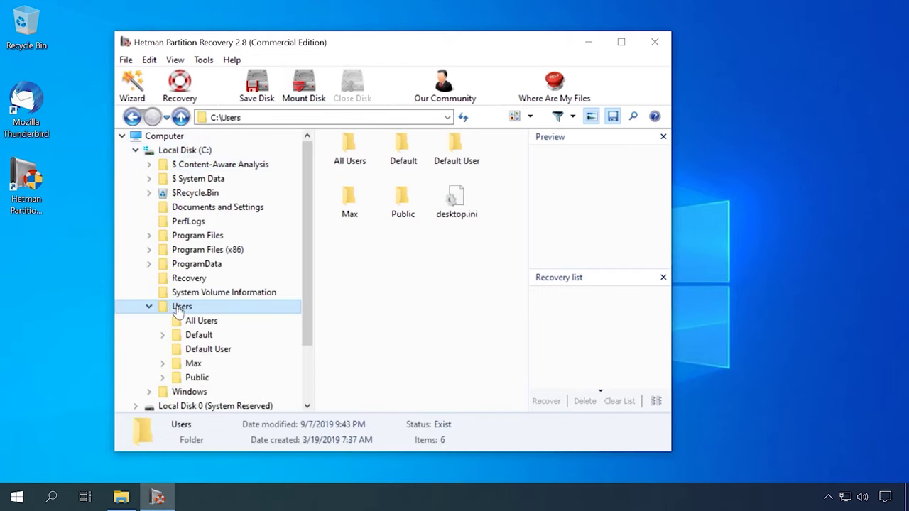
{"action": "double_click", "coordinate": [193, 364]}
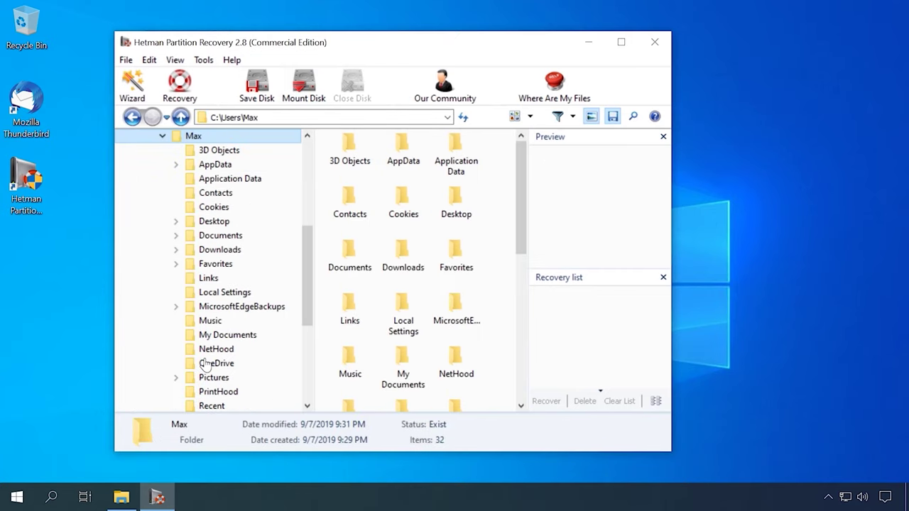
{"action": "double_click", "coordinate": [215, 164]}
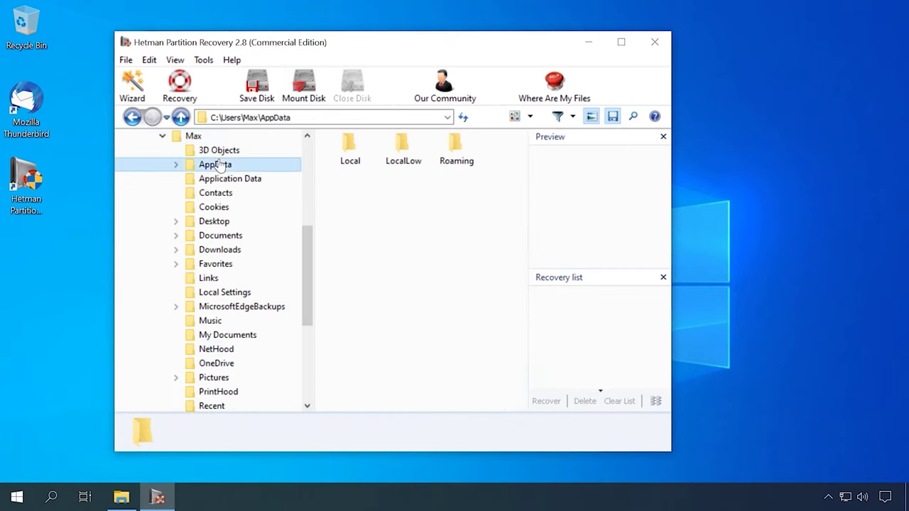
{"action": "double_click", "coordinate": [229, 207]}
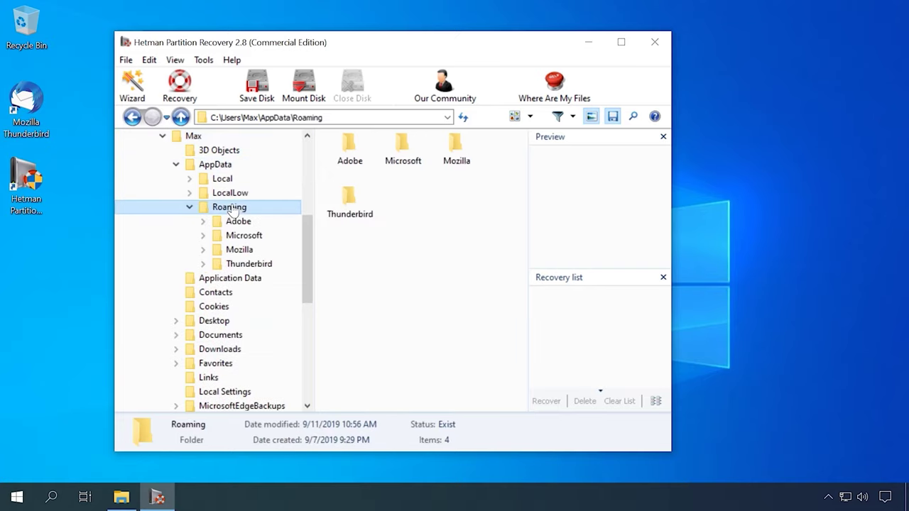
{"action": "double_click", "coordinate": [255, 263]}
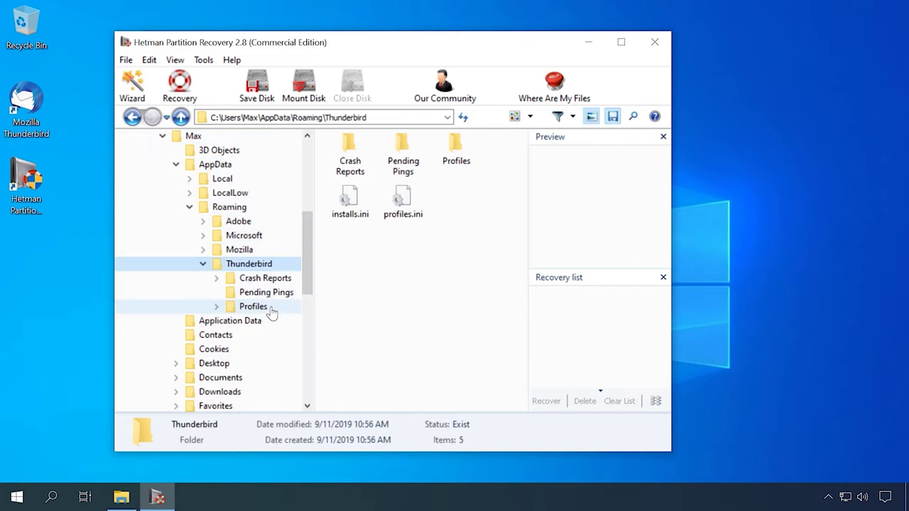
{"action": "double_click", "coordinate": [271, 310]}
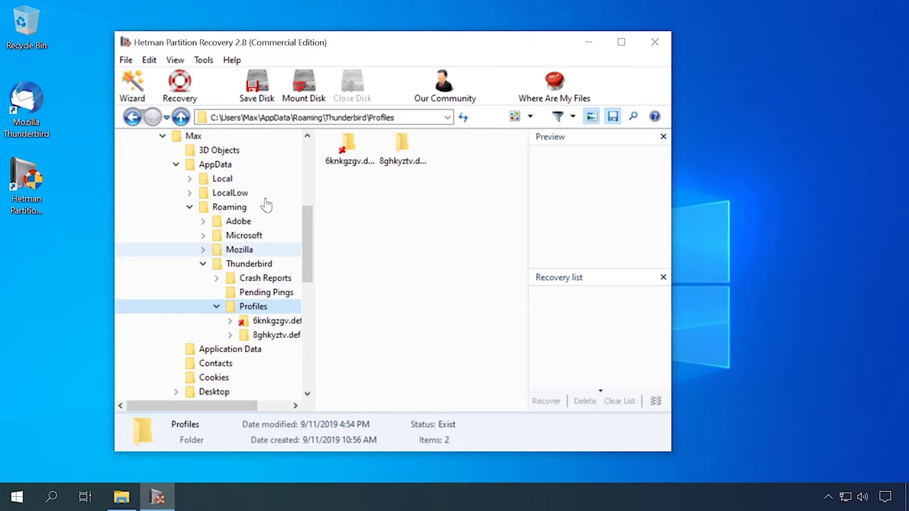
- Recover the deleted 6knkgzgv.default-release folder to the desktop, saving to hard disk with the default options, and finish the wizard
{"action": "left_click", "coordinate": [326, 142]}
{"action": "right_click", "coordinate": [330, 141]}
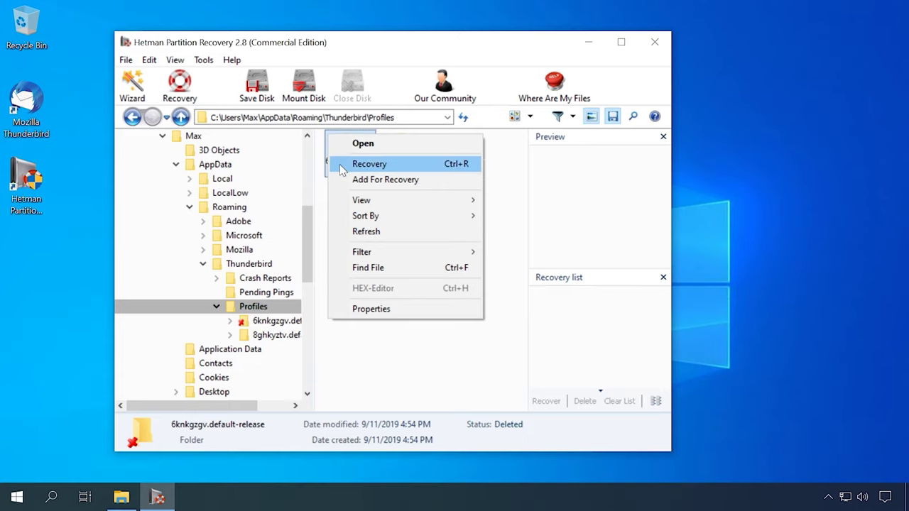
{"action": "left_click", "coordinate": [369, 164]}
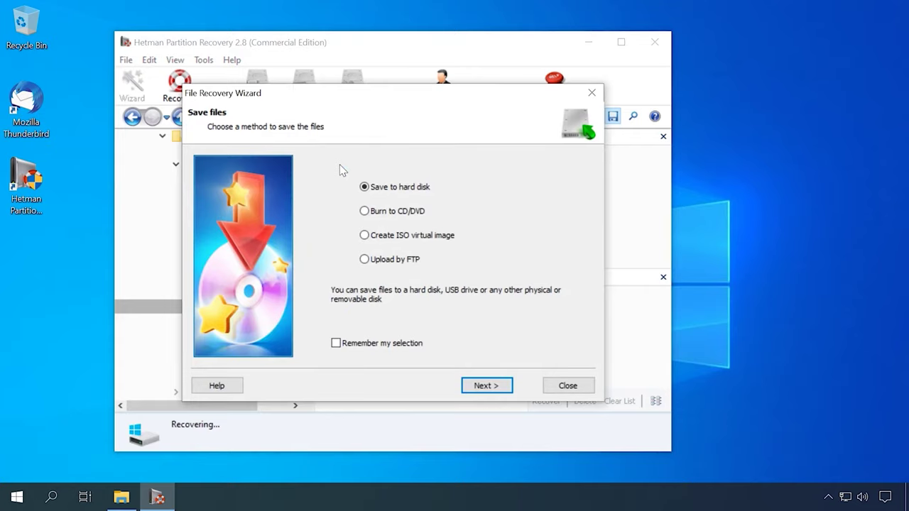
{"action": "left_click", "coordinate": [482, 386]}
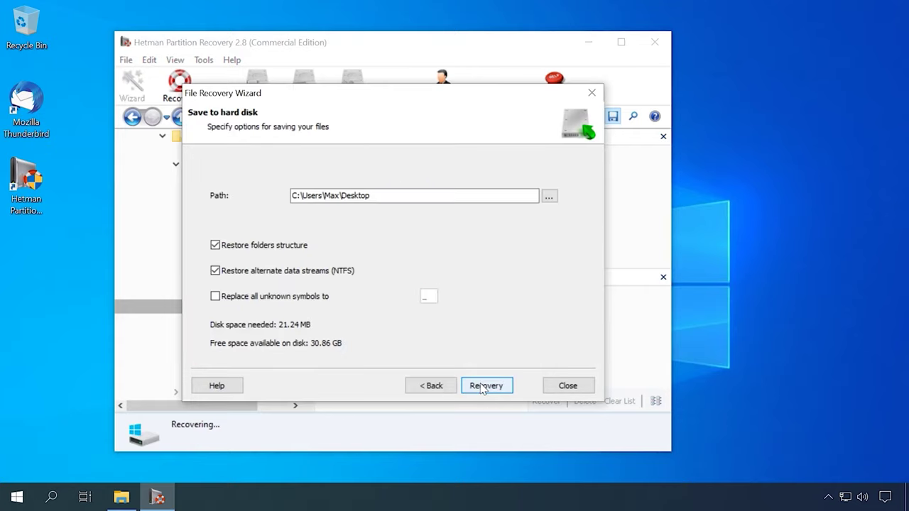
{"action": "left_click", "coordinate": [482, 387]}
{"action": "left_click", "coordinate": [497, 281]}
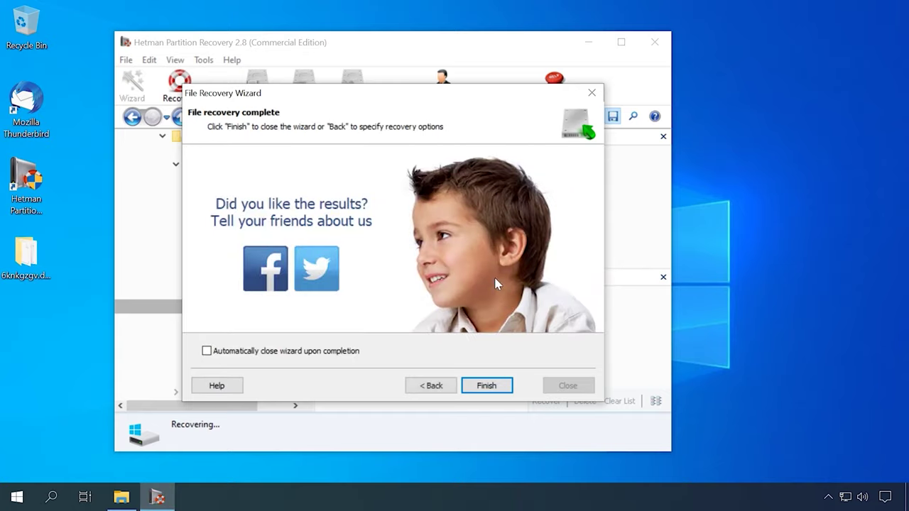
{"action": "left_click", "coordinate": [487, 387]}
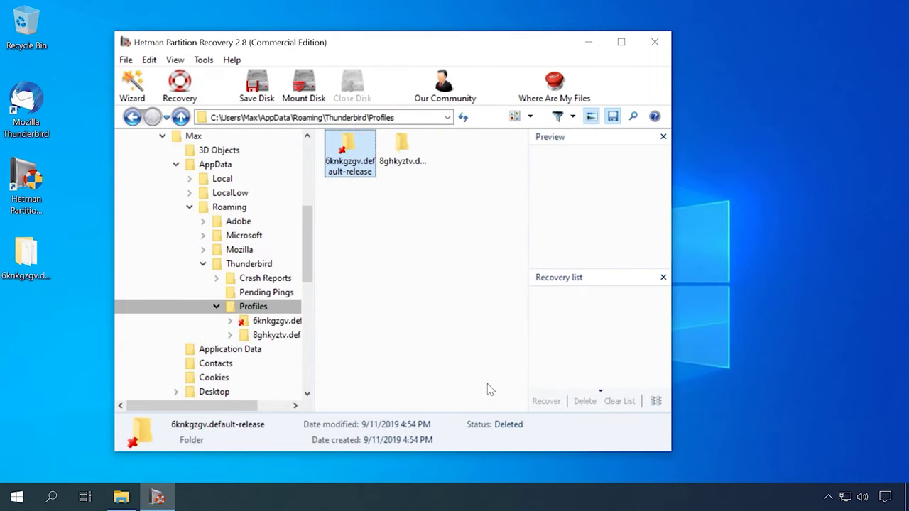
- Open the recovered 6knkgzgv.default-release folder on the desktop, look through its files, and close it
{"action": "left_click", "coordinate": [908, 498]}
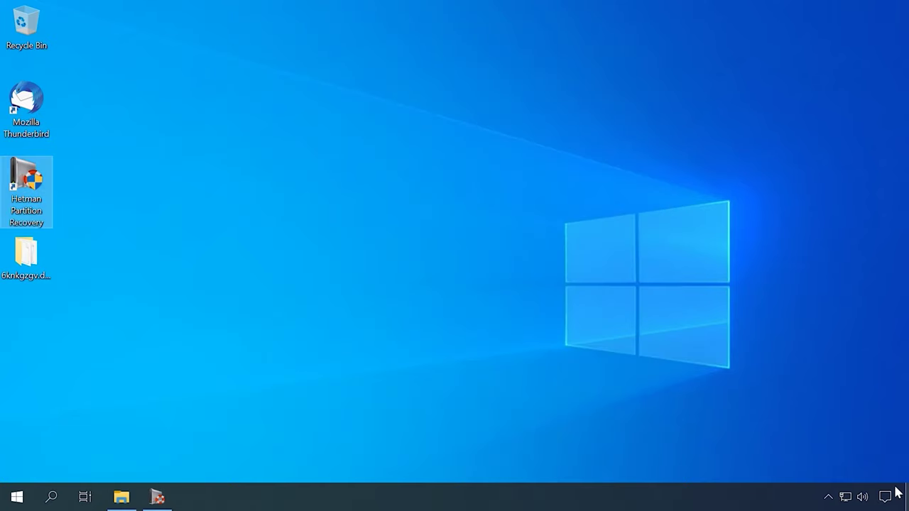
{"action": "left_click", "coordinate": [223, 331]}
{"action": "left_click", "coordinate": [34, 259]}
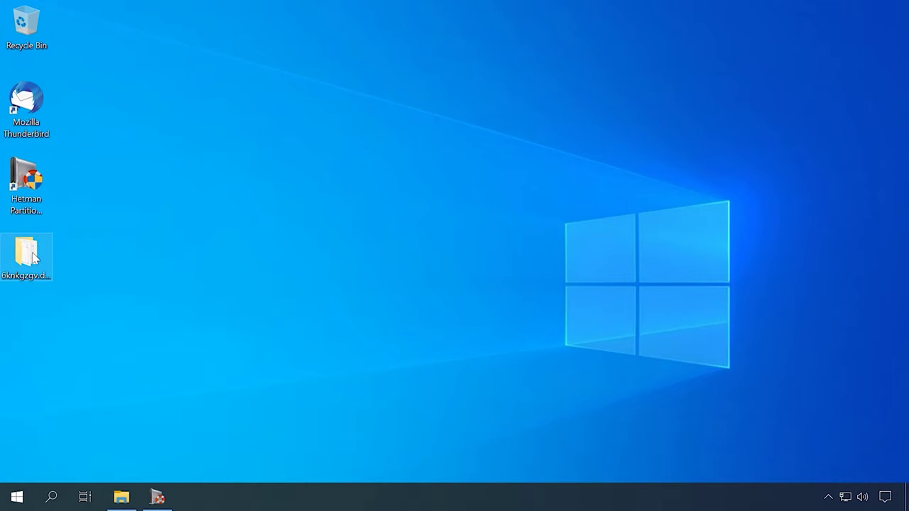
{"action": "double_click", "coordinate": [35, 259]}
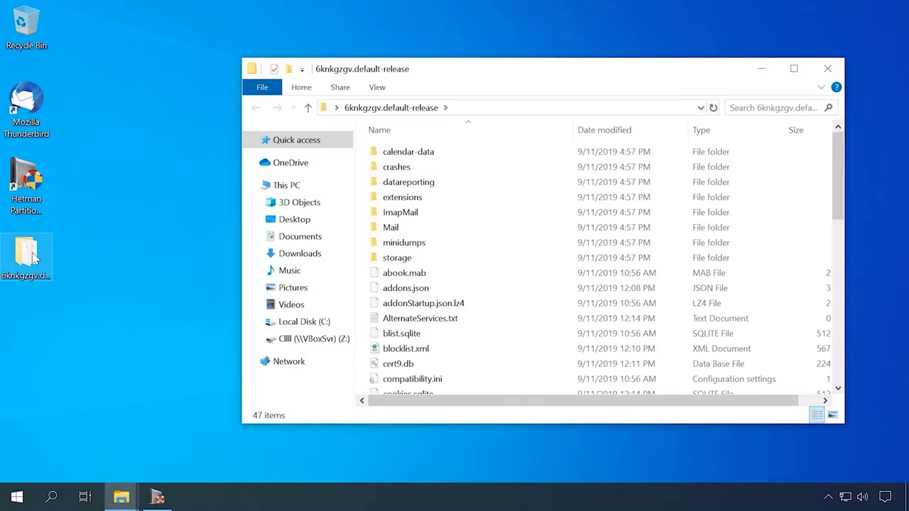
{"action": "scroll", "coordinate": [421, 202], "scroll_direction": "down", "scroll_amount": 4}
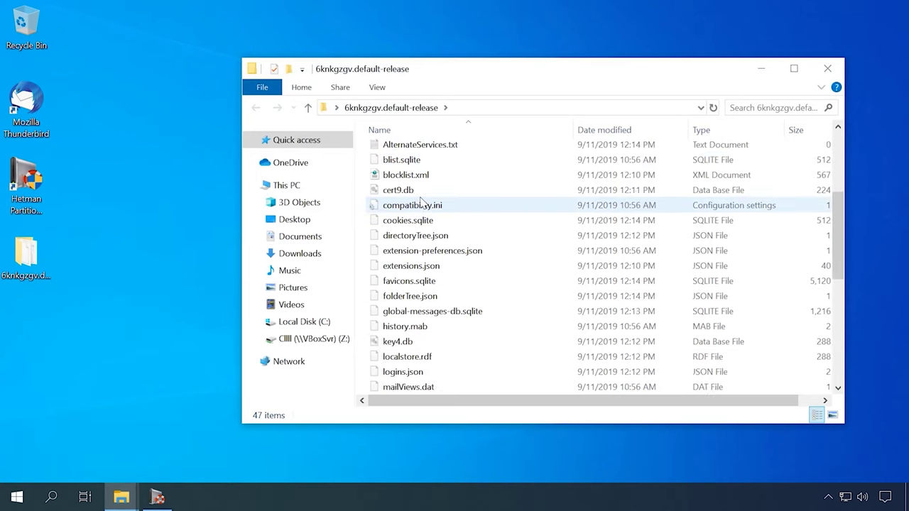
{"action": "scroll", "coordinate": [421, 203], "scroll_direction": "down", "scroll_amount": 6}
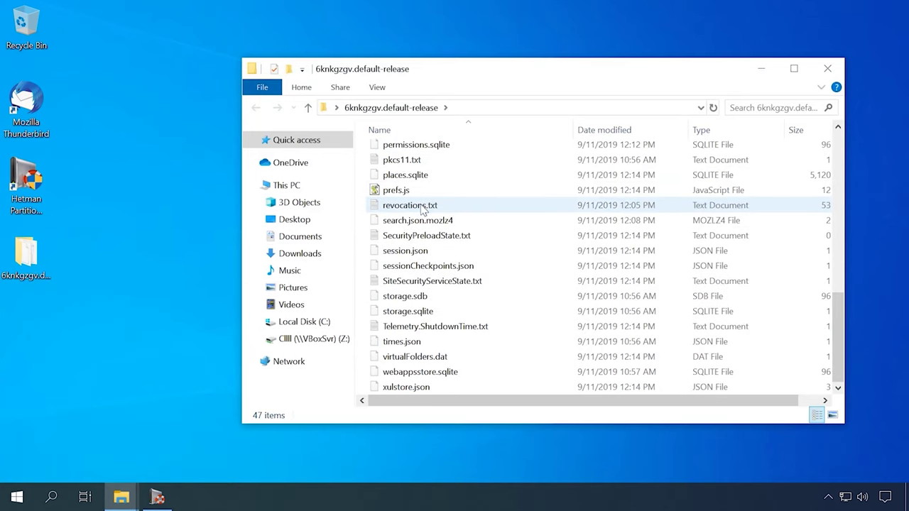
{"action": "scroll", "coordinate": [423, 208], "scroll_direction": "up", "scroll_amount": 10}
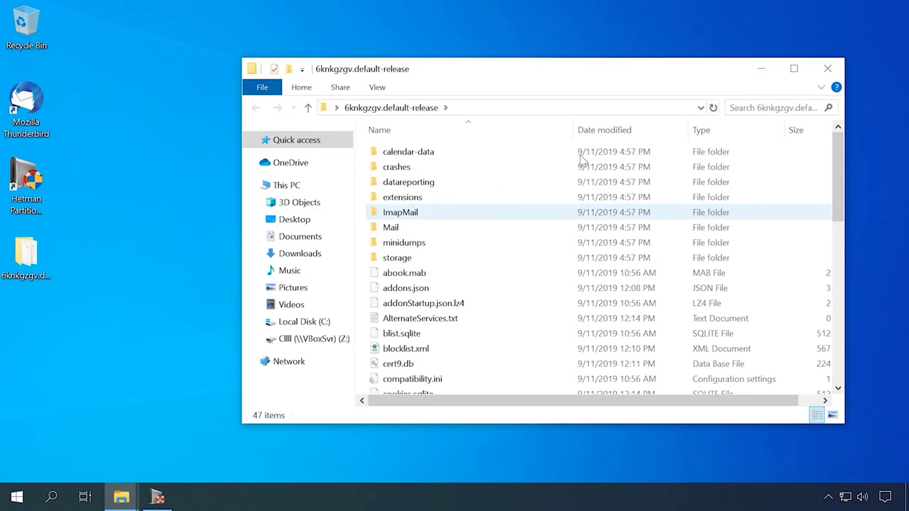
{"action": "left_click", "coordinate": [828, 68]}
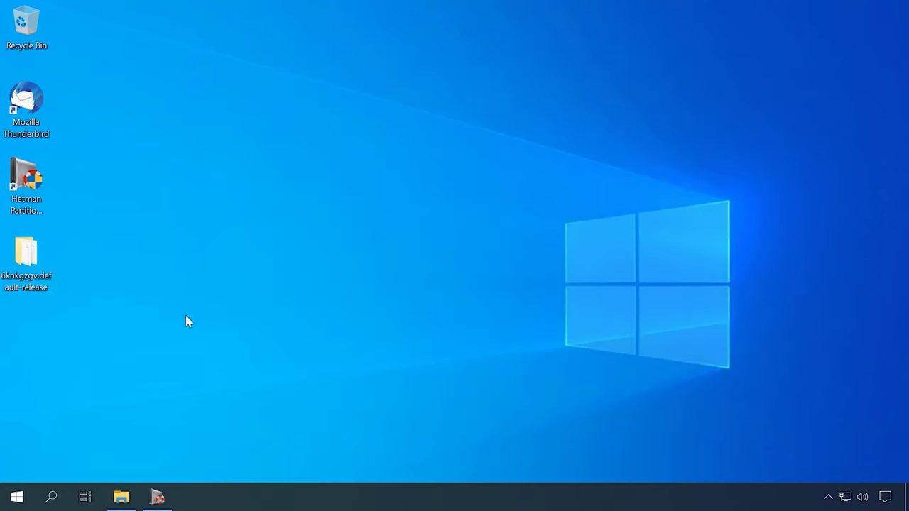
- In File Explorer, open the user's AppData\Roaming\Thunderbird\Profiles folder on Local Disk (C:)
{"action": "left_click", "coordinate": [119, 499]}
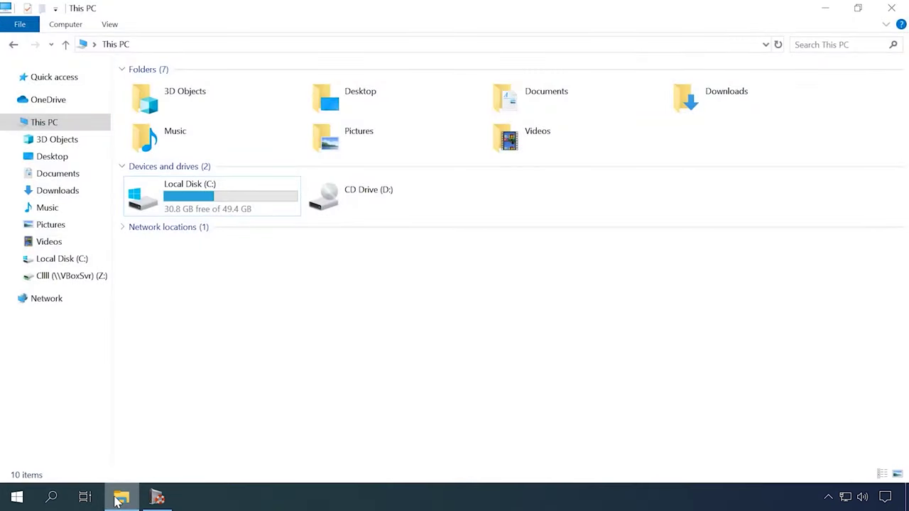
{"action": "double_click", "coordinate": [196, 202]}
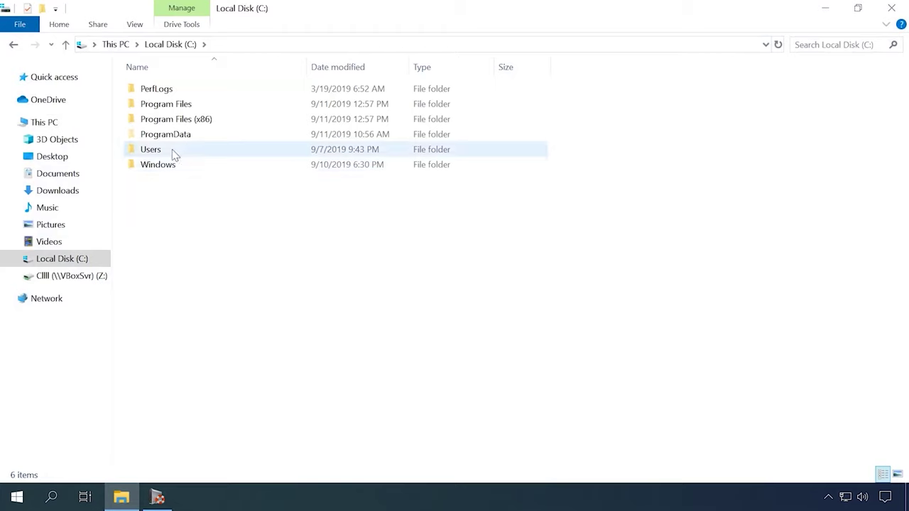
{"action": "double_click", "coordinate": [172, 149]}
{"action": "left_click", "coordinate": [159, 104]}
{"action": "double_click", "coordinate": [159, 105]}
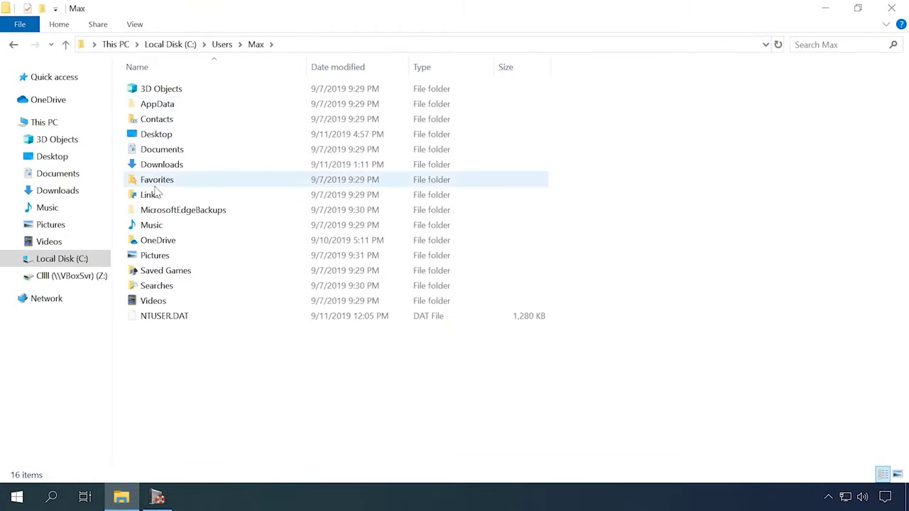
{"action": "double_click", "coordinate": [150, 104]}
{"action": "left_click", "coordinate": [154, 121]}
{"action": "double_click", "coordinate": [155, 121]}
{"action": "double_click", "coordinate": [163, 135]}
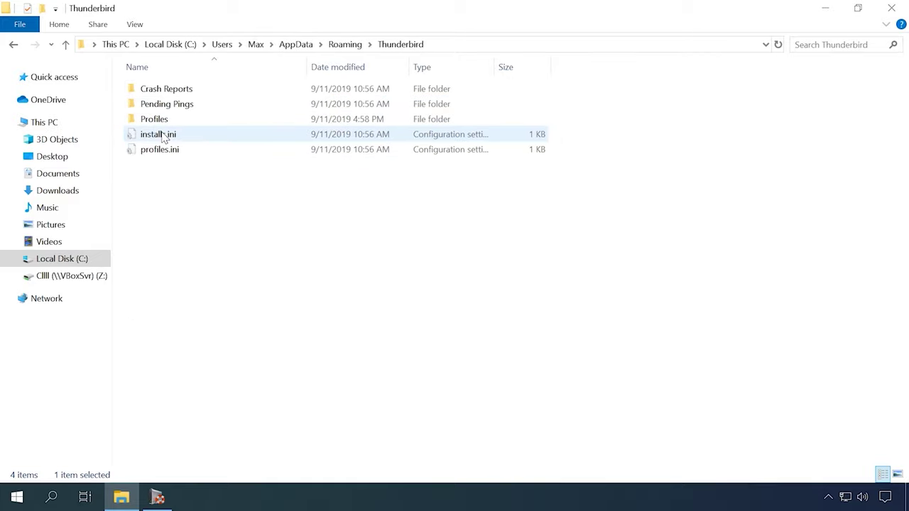
{"action": "double_click", "coordinate": [160, 119]}
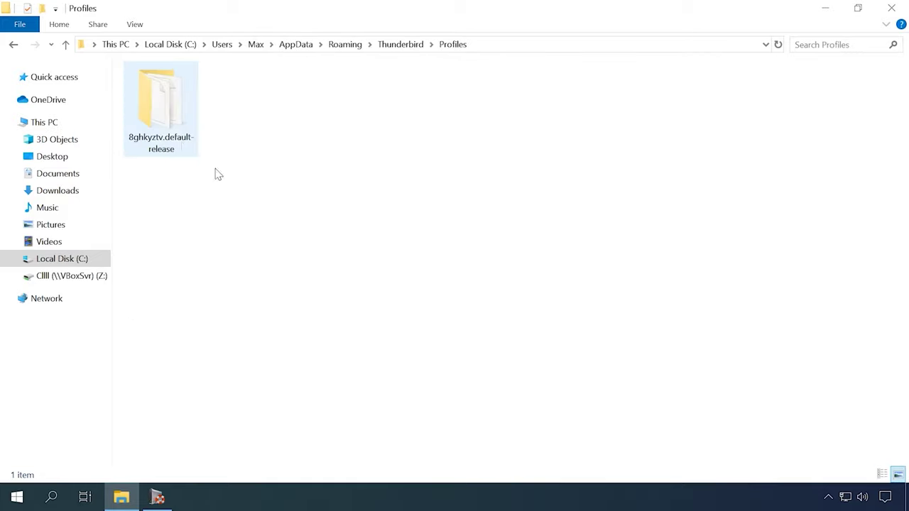
- Delete the 8ghkyztv.default-release folder from Profiles
{"action": "left_click_drag", "start_coordinate": [413, 317], "coordinate": [160, 106]}
{"action": "right_click", "coordinate": [162, 110]}
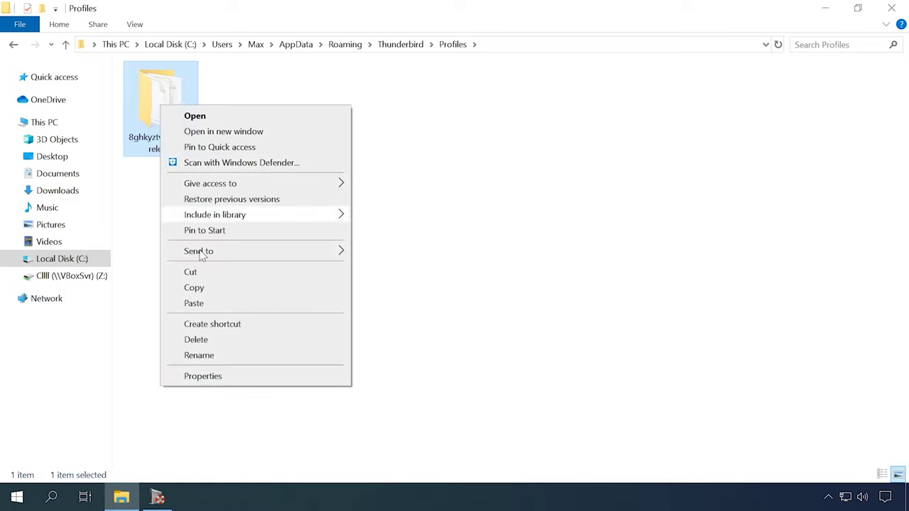
{"action": "left_click", "coordinate": [202, 344]}
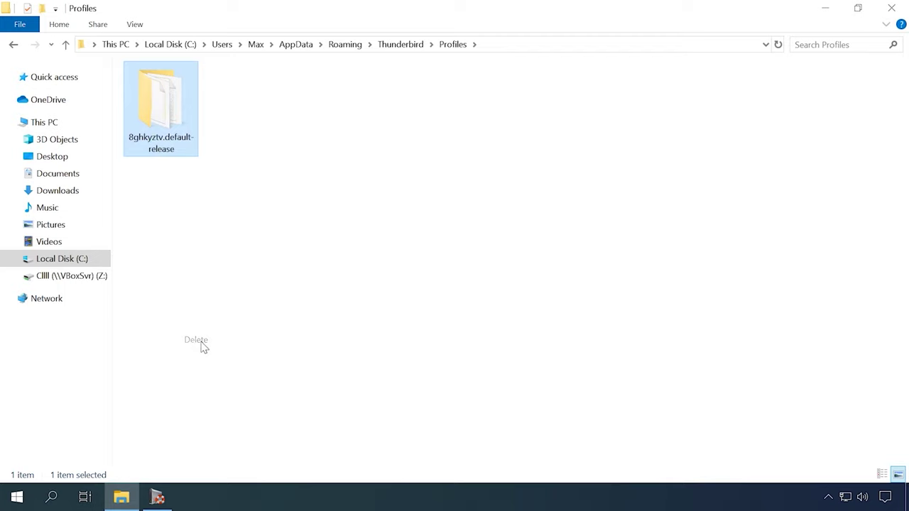
- Shrink the Profiles window to uncover the desktop and copy the recovered 6knkgzgv.default-release folder from there into Profiles
{"action": "left_click", "coordinate": [858, 8]}
{"action": "left_click_drag", "start_coordinate": [125, 18], "coordinate": [438, 151]}
{"action": "left_click_drag", "start_coordinate": [564, 303], "coordinate": [860, 399]}
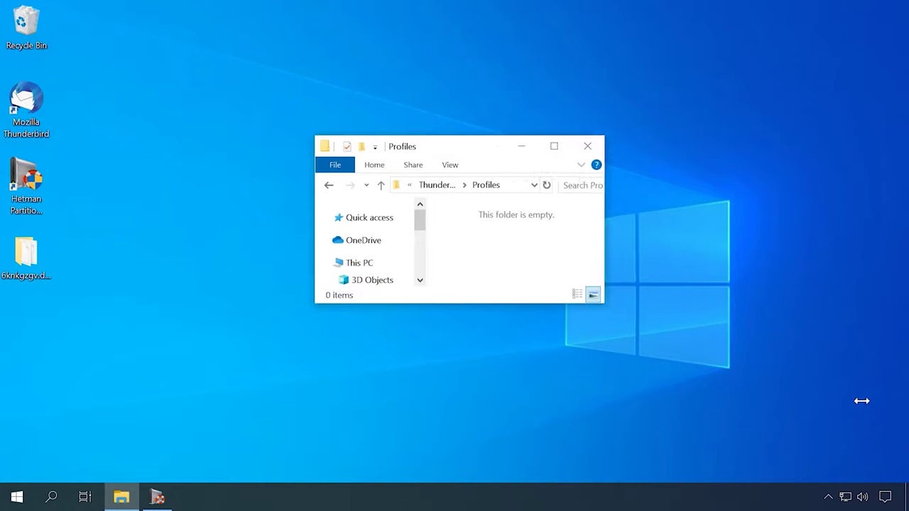
{"action": "left_click", "coordinate": [31, 253]}
{"action": "right_click", "coordinate": [30, 250]}
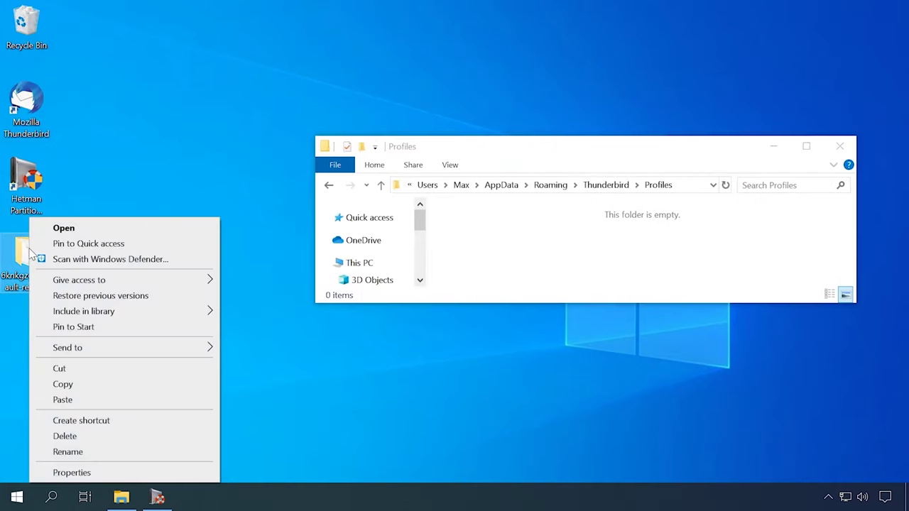
{"action": "left_click", "coordinate": [63, 388]}
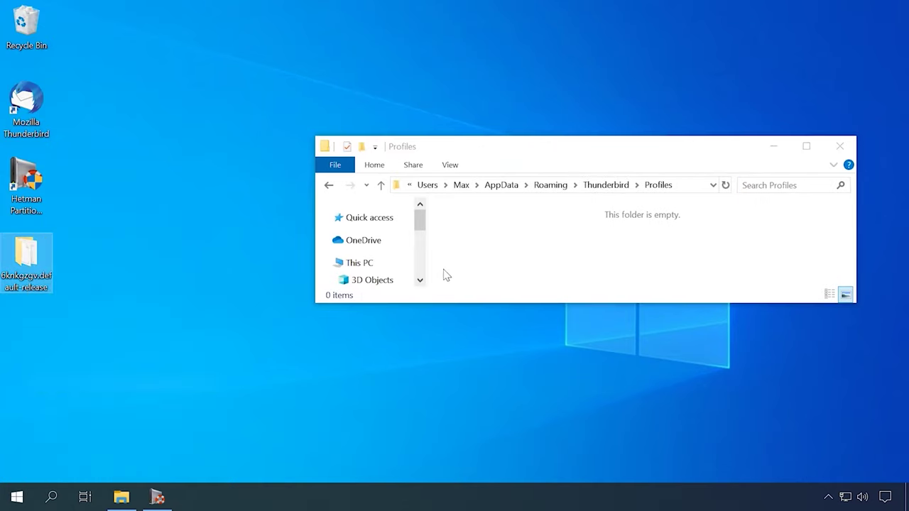
{"action": "right_click", "coordinate": [463, 247]}
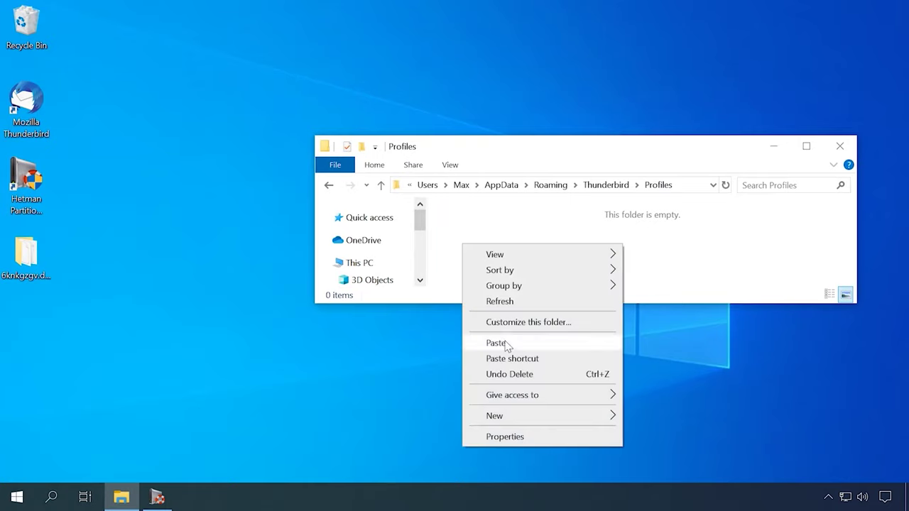
{"action": "left_click", "coordinate": [500, 343]}
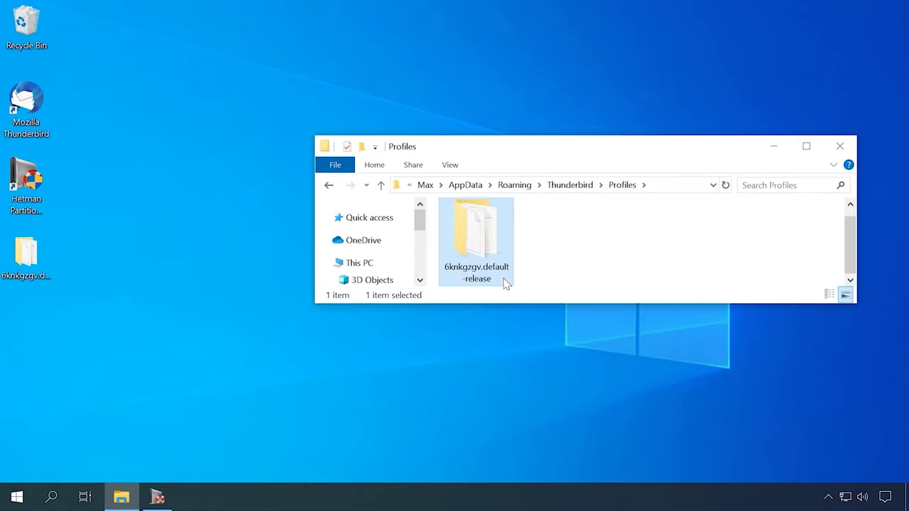
{"action": "left_click", "coordinate": [561, 253]}
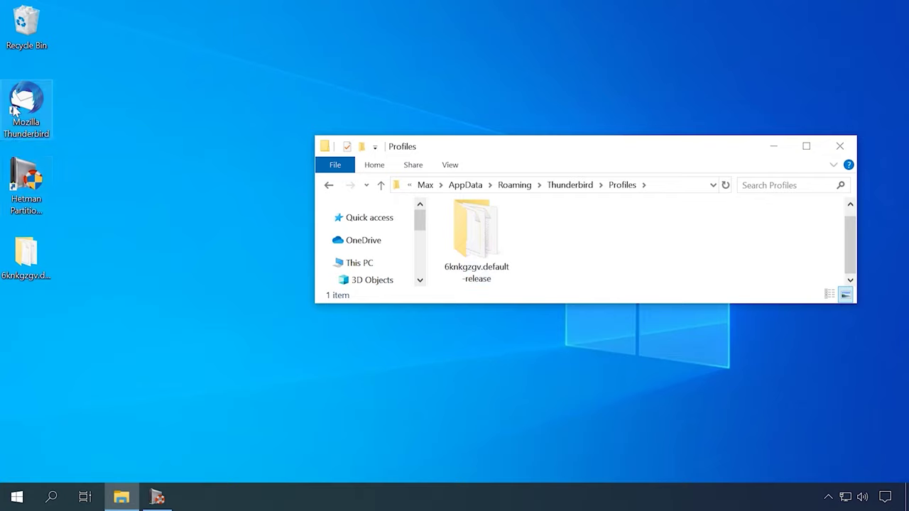
- Launch Mozilla Thunderbird and check the inbox messages, calendar events and tasks
{"action": "double_click", "coordinate": [29, 105]}
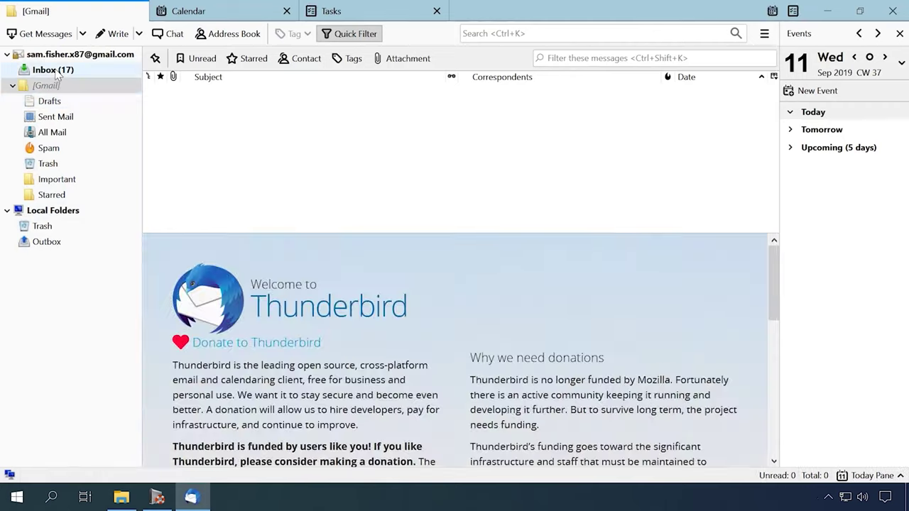
{"action": "left_click", "coordinate": [57, 72]}
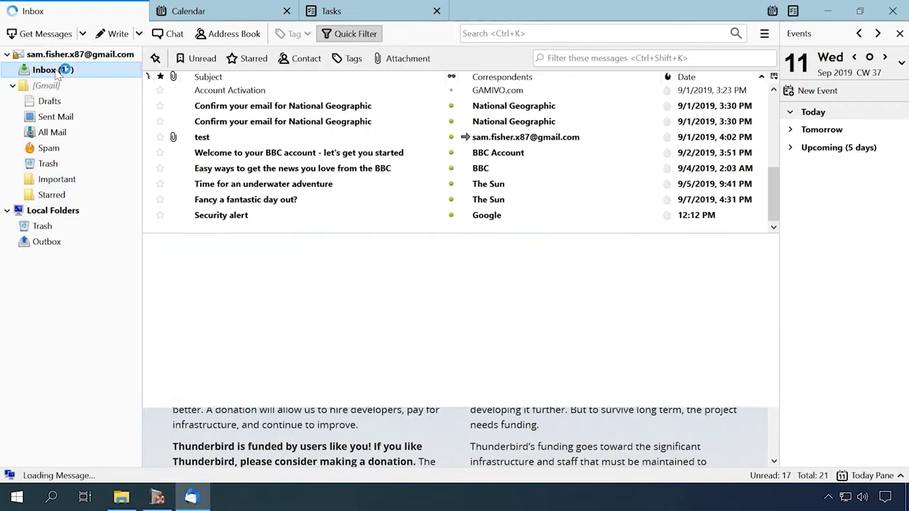
{"action": "scroll", "coordinate": [274, 122], "scroll_direction": "up", "scroll_amount": 4}
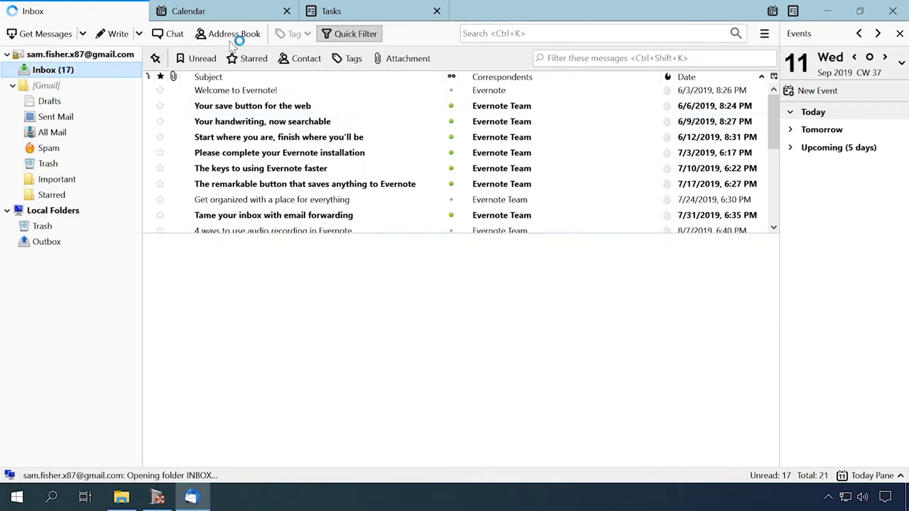
{"action": "left_click", "coordinate": [772, 11]}
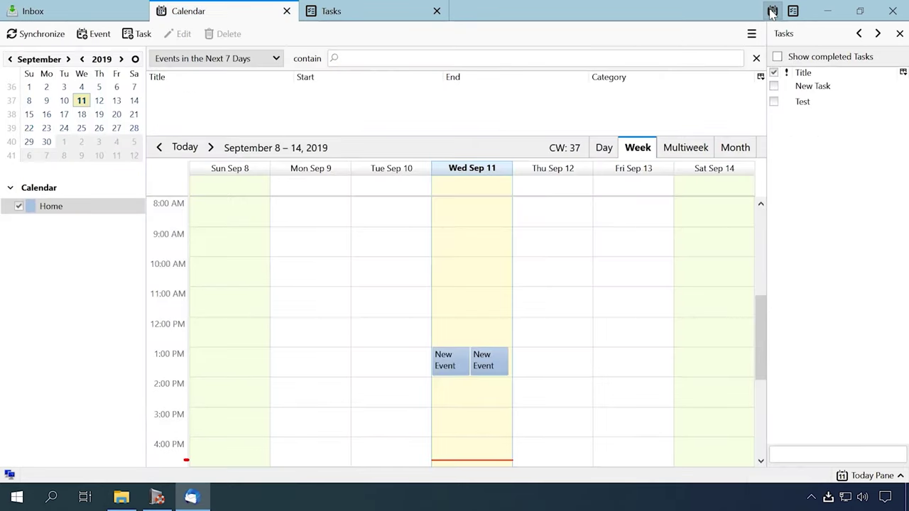
{"action": "left_click", "coordinate": [793, 11]}
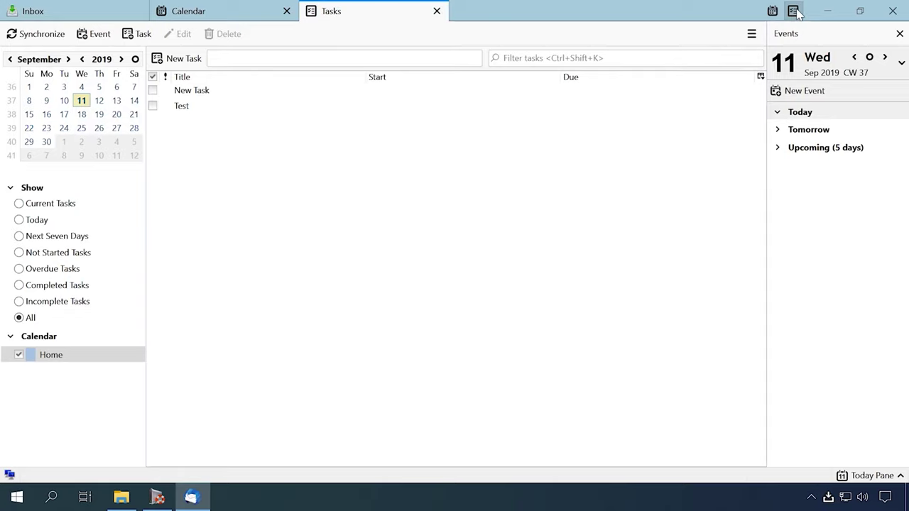